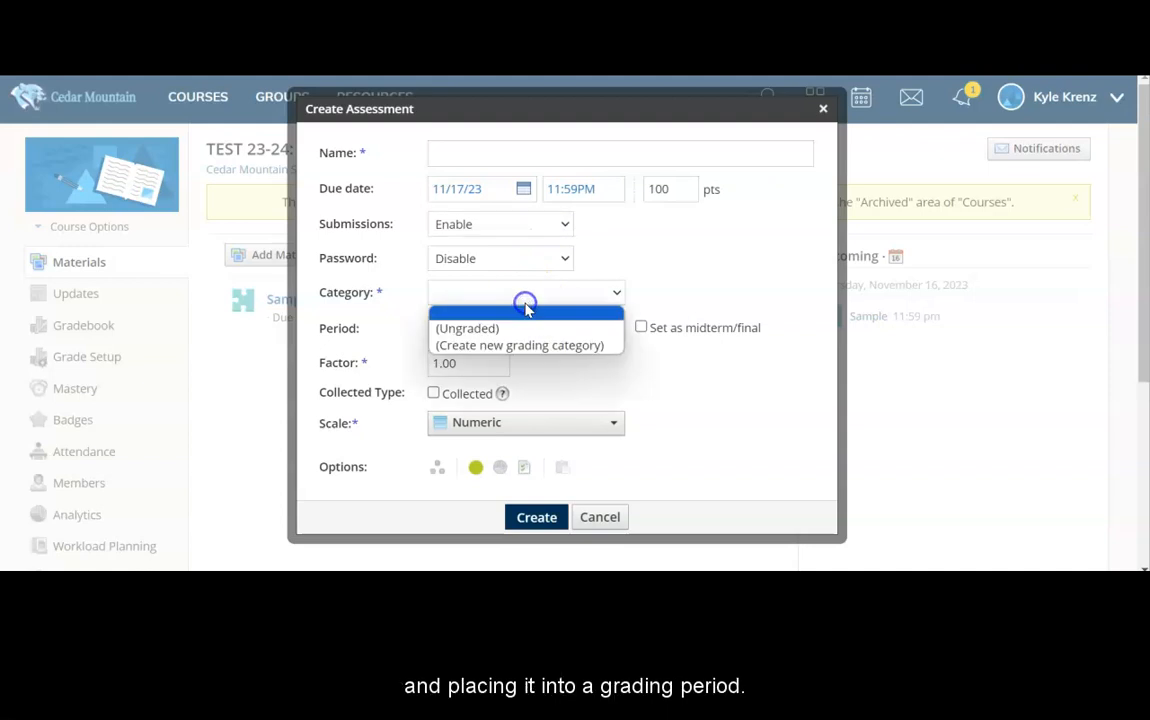
- Set the new assessment's category to (Ungraded) and its period to (No grading period)
click(524, 329)
click(525, 328)
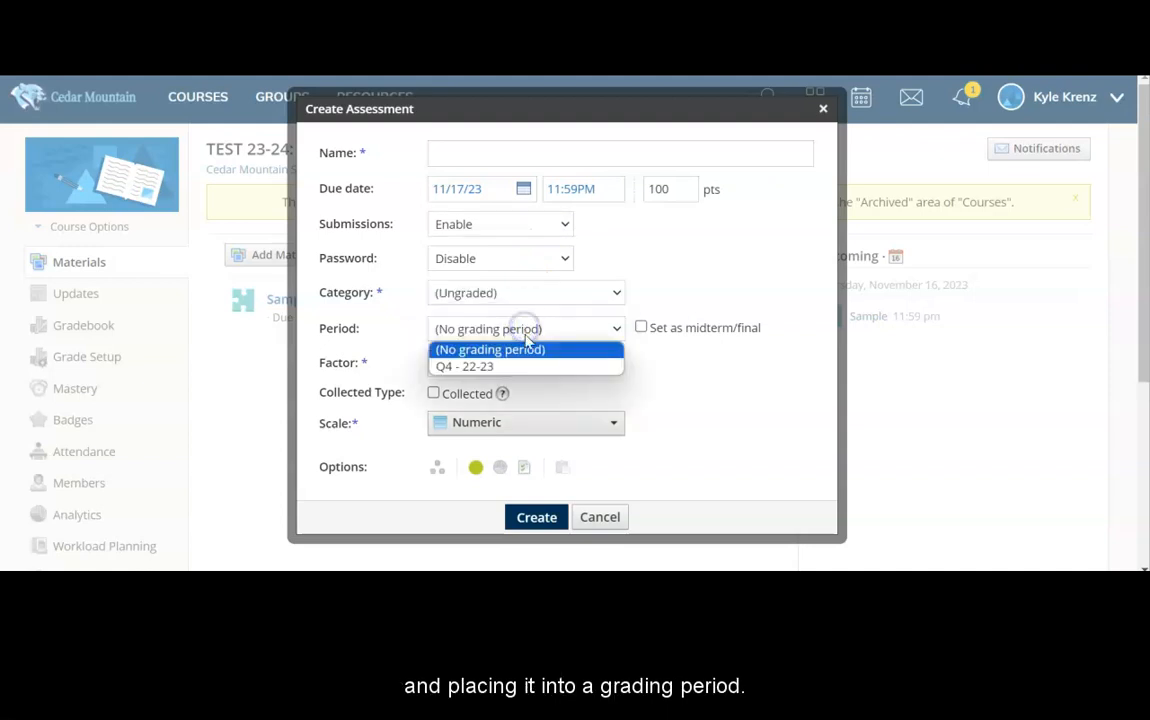
click(521, 366)
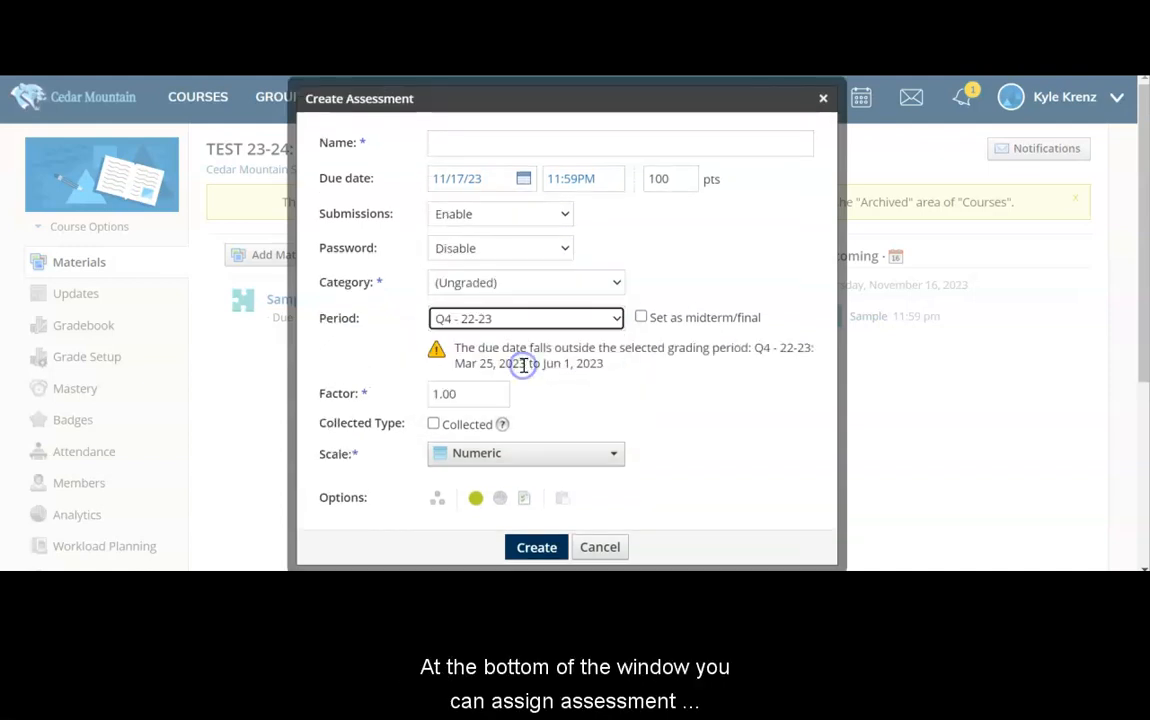
click(567, 320)
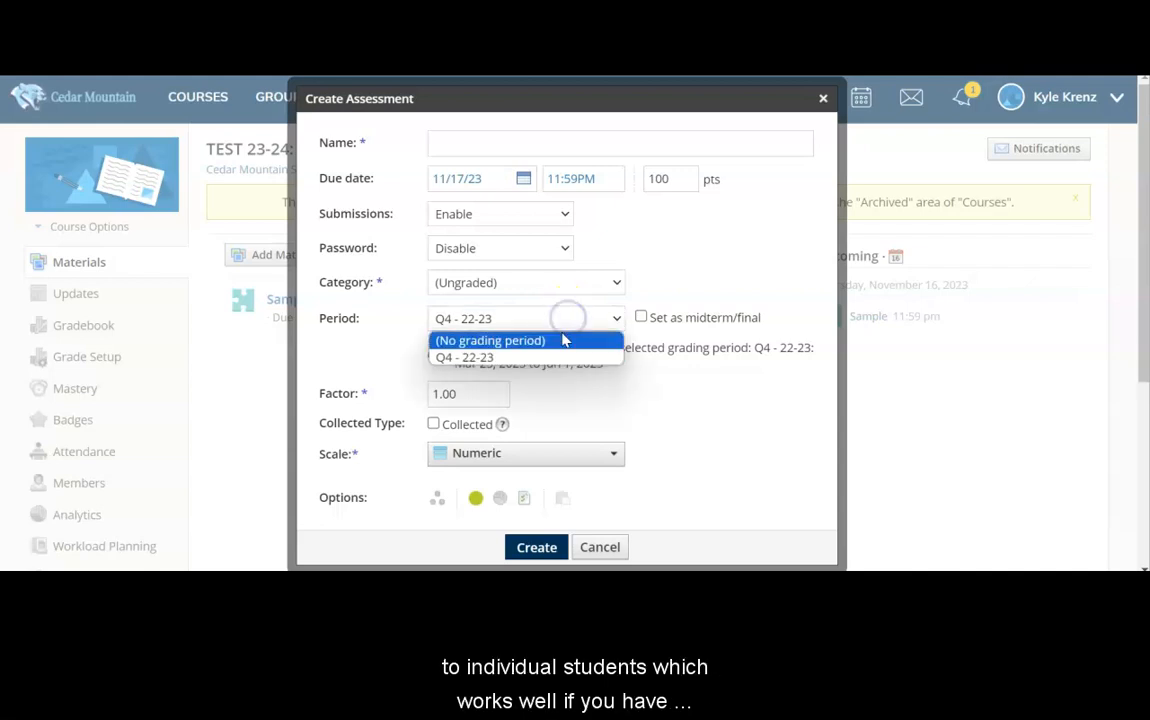
click(560, 340)
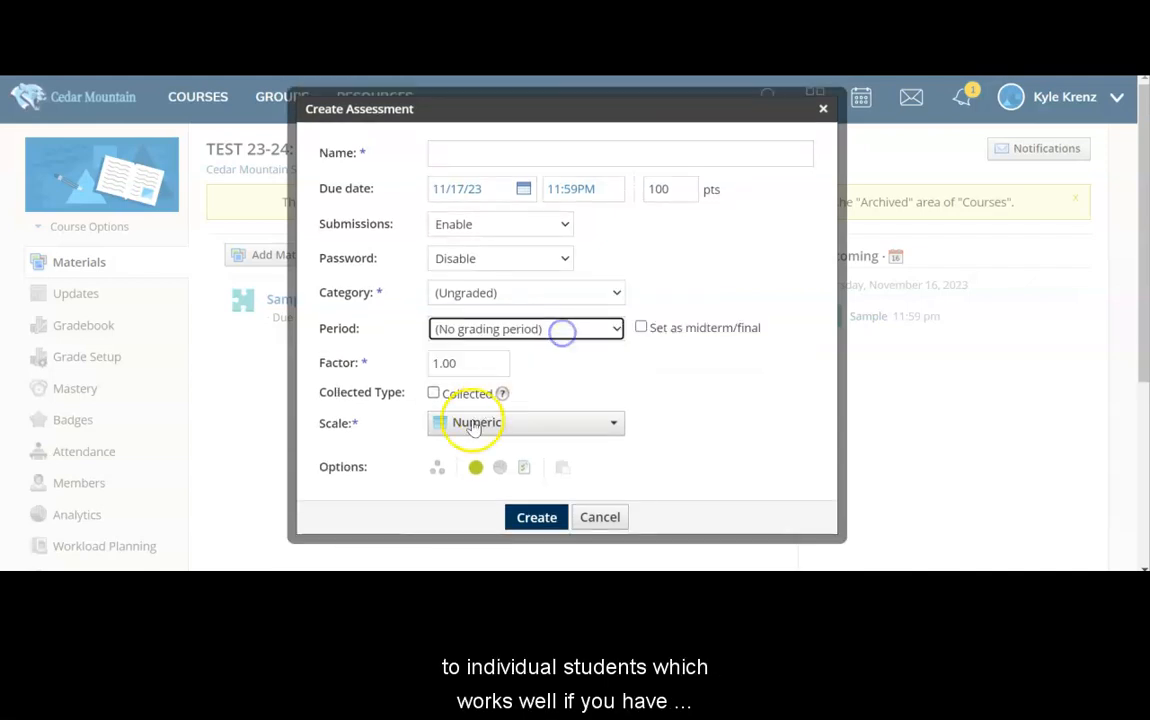
- Enable assigning to individual students, keep the assessment published to students, and create it
click(438, 472)
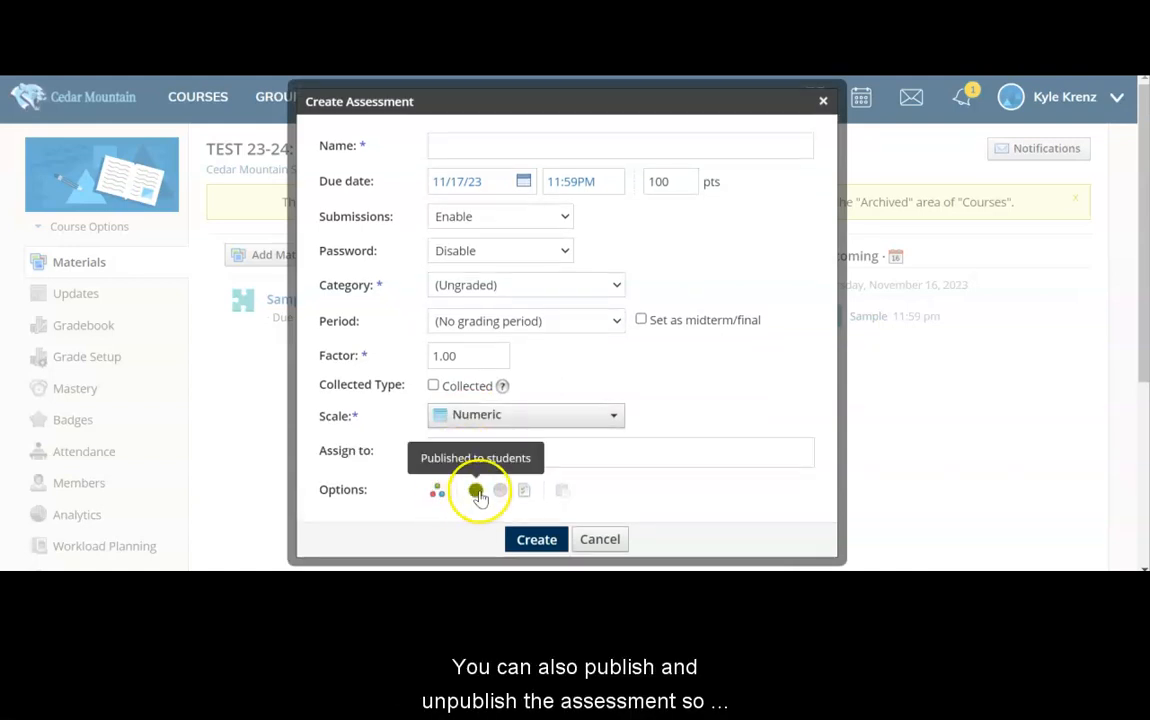
click(477, 491)
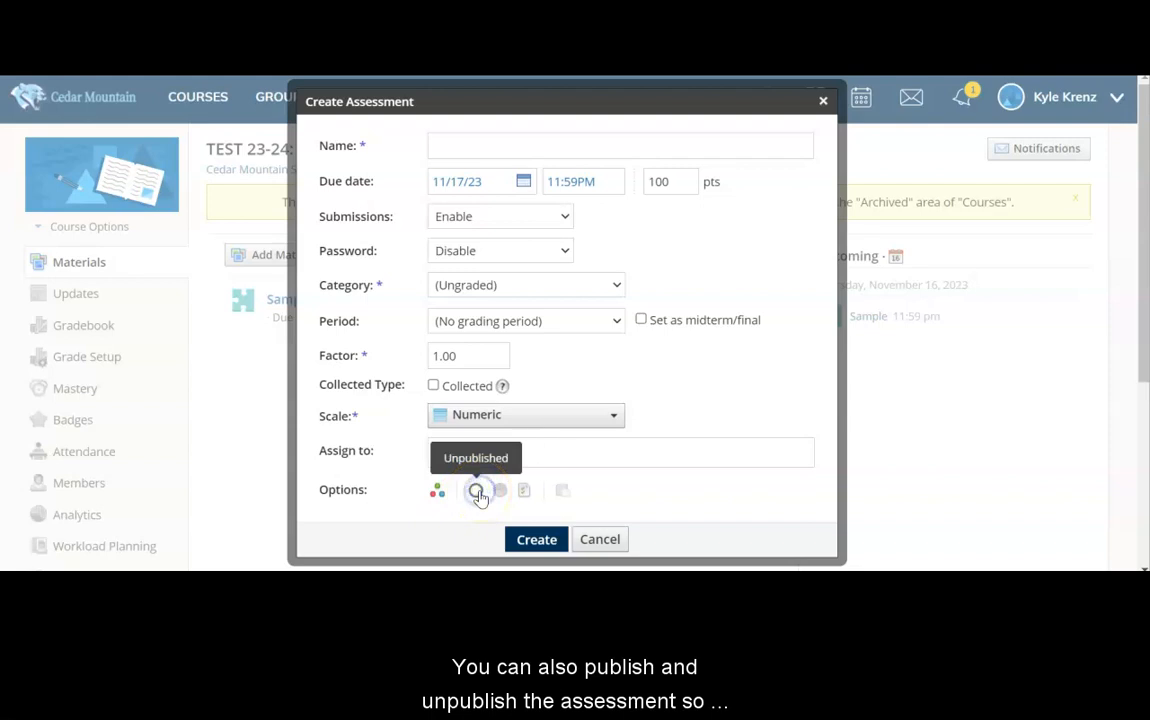
click(478, 491)
click(478, 491)
click(478, 491)
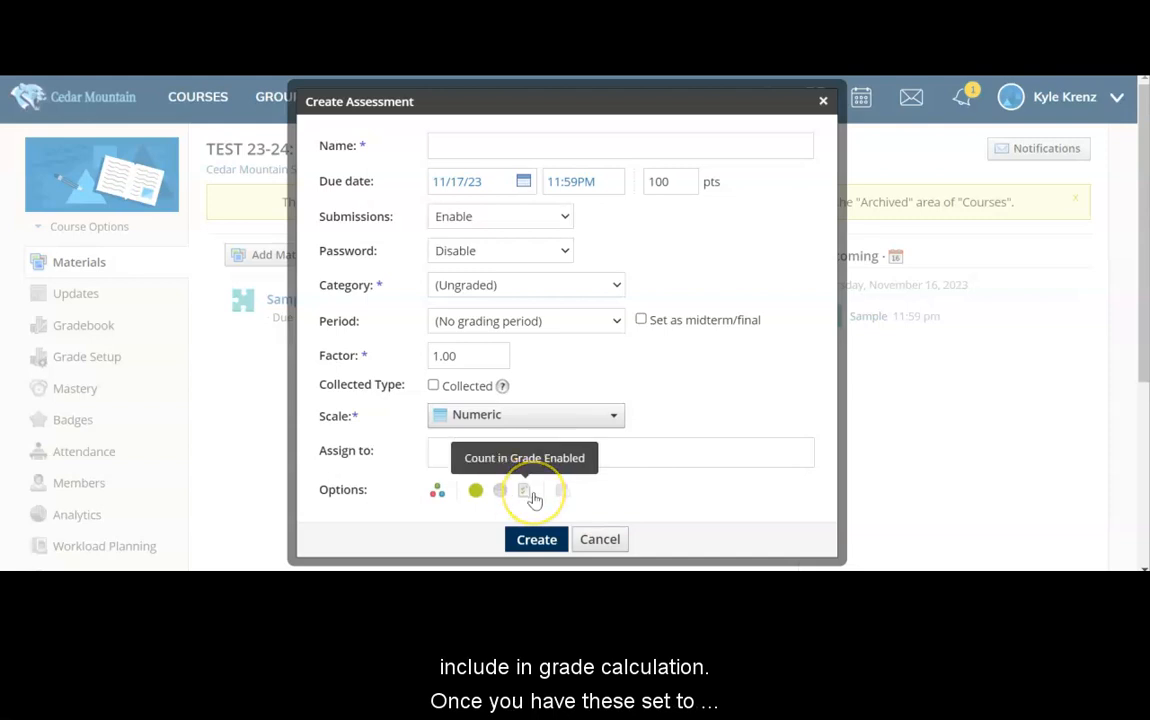
click(537, 540)
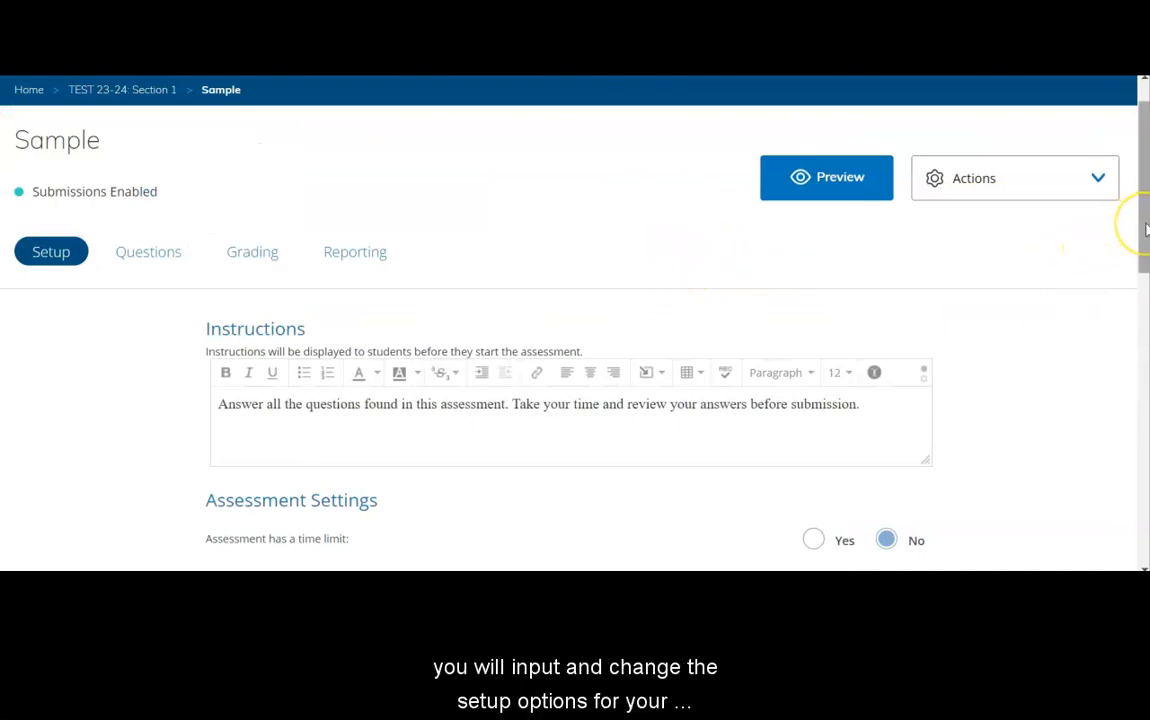
- Review the assessment's setup options, from the instructions and assessment settings through the assessment toolbar to the student settings
drag(1146, 229, 1146, 303)
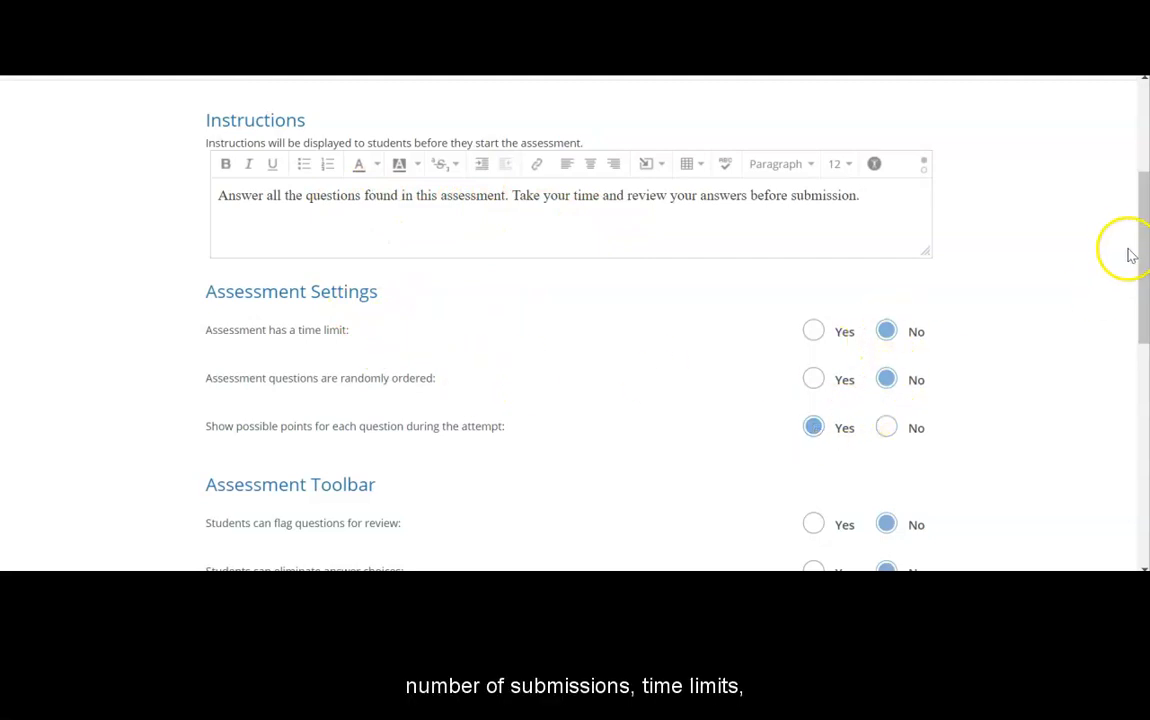
scroll(1140, 245, down, 2)
drag(1144, 306, 1144, 337)
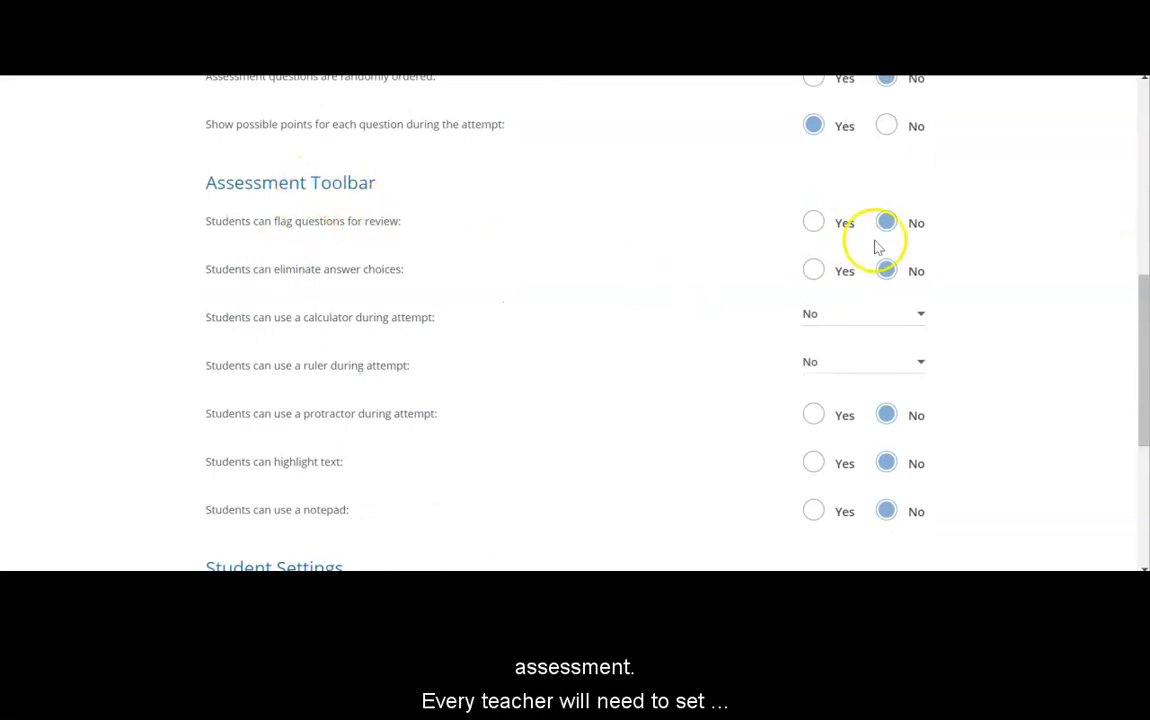
drag(1143, 344, 1143, 458)
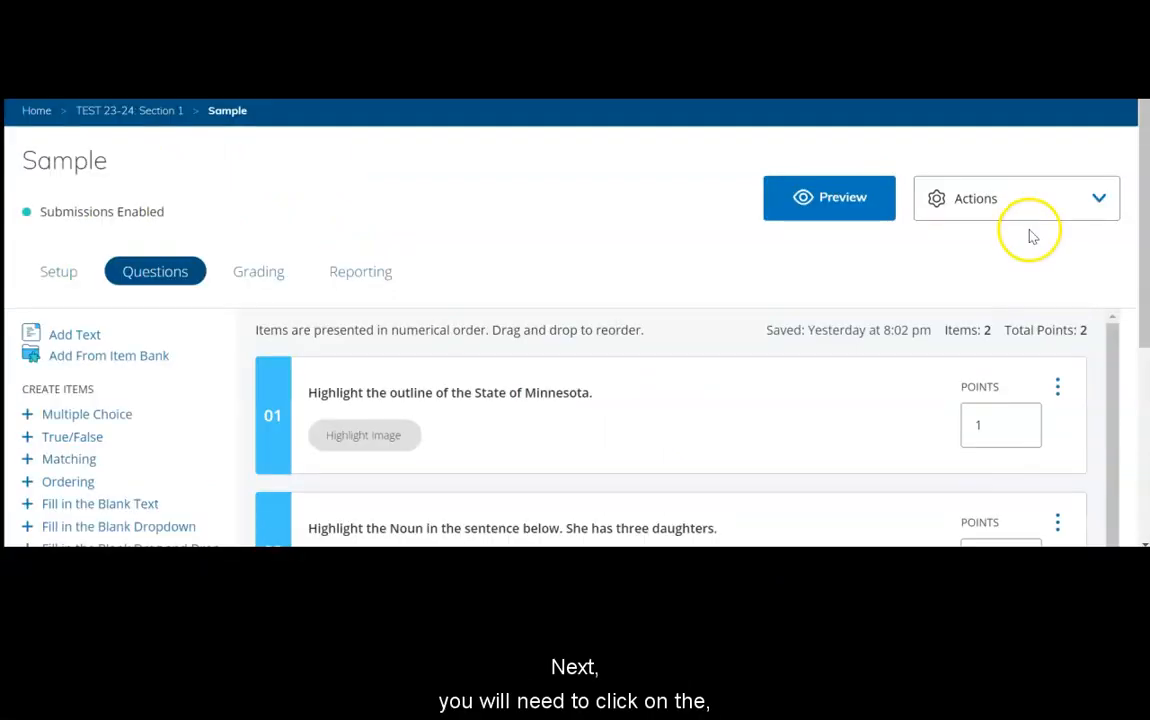
- Go to the Sample assessment's questions and examine the available question types for new items
double_click(1029, 231)
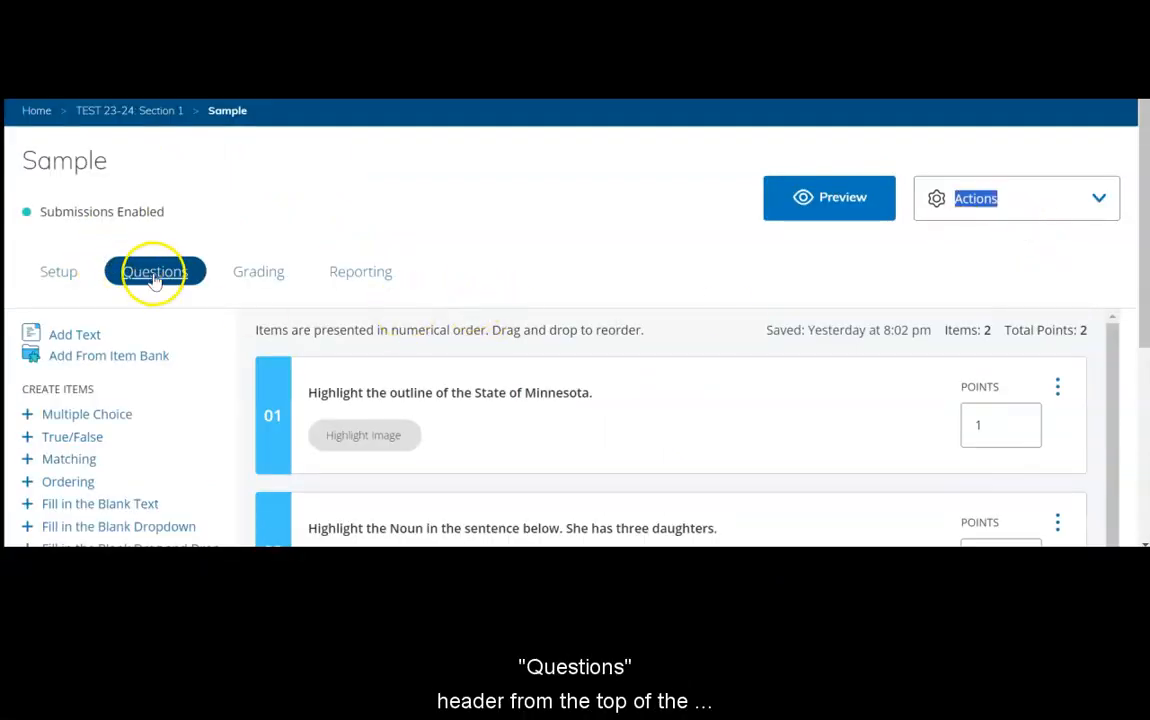
click(188, 276)
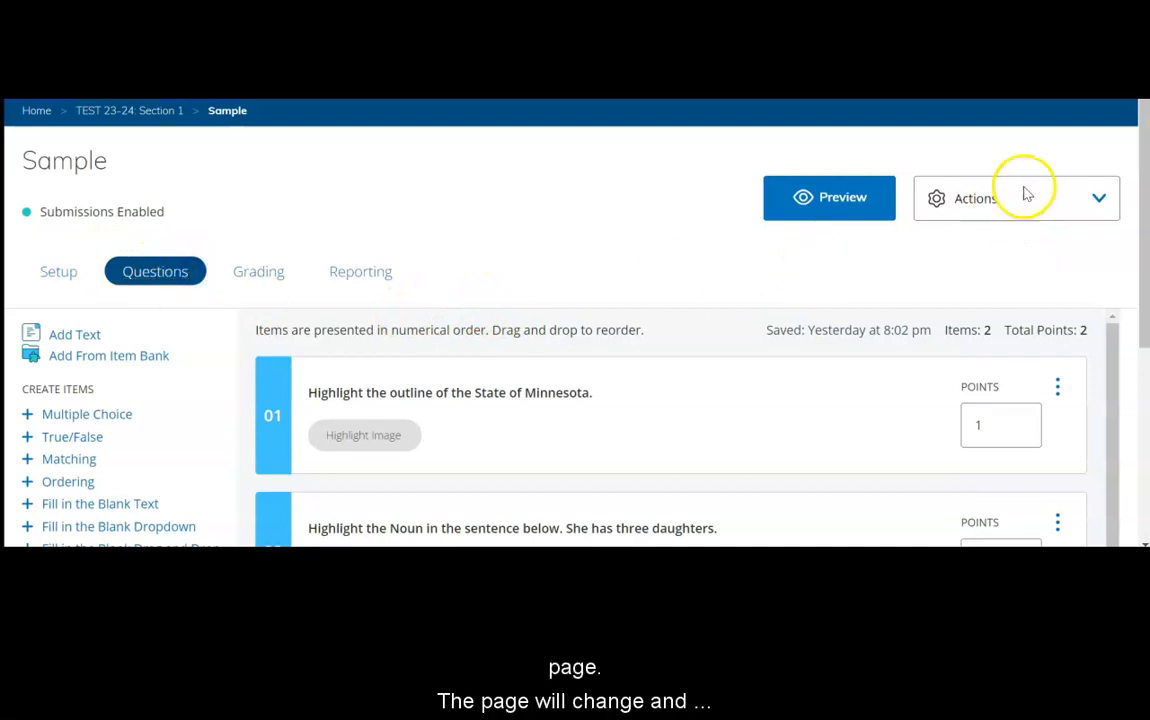
scroll(1129, 116, down, 1)
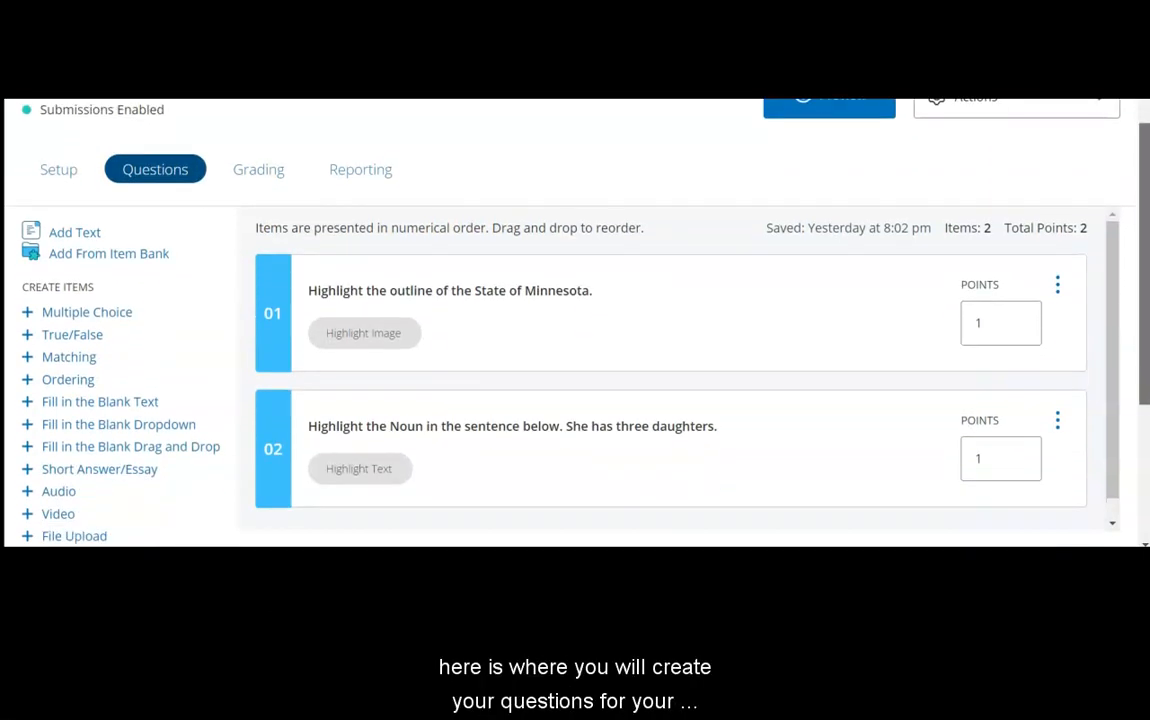
scroll(575, 320, down, 1)
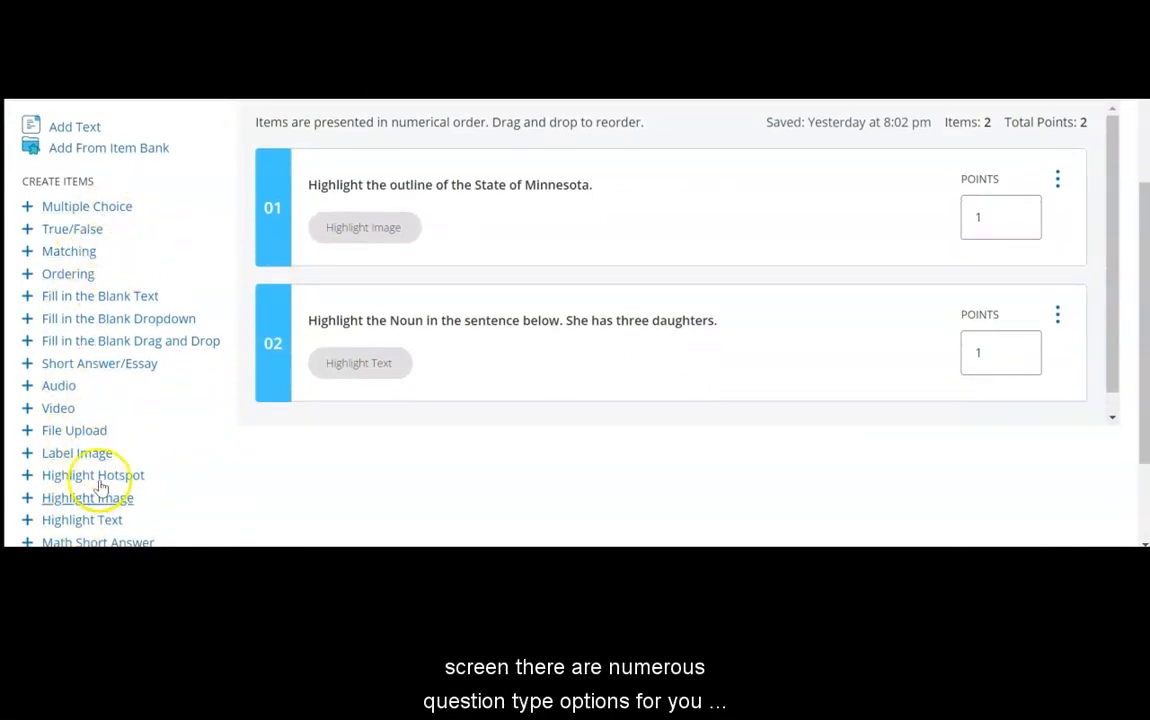
drag(1142, 236, 1145, 284)
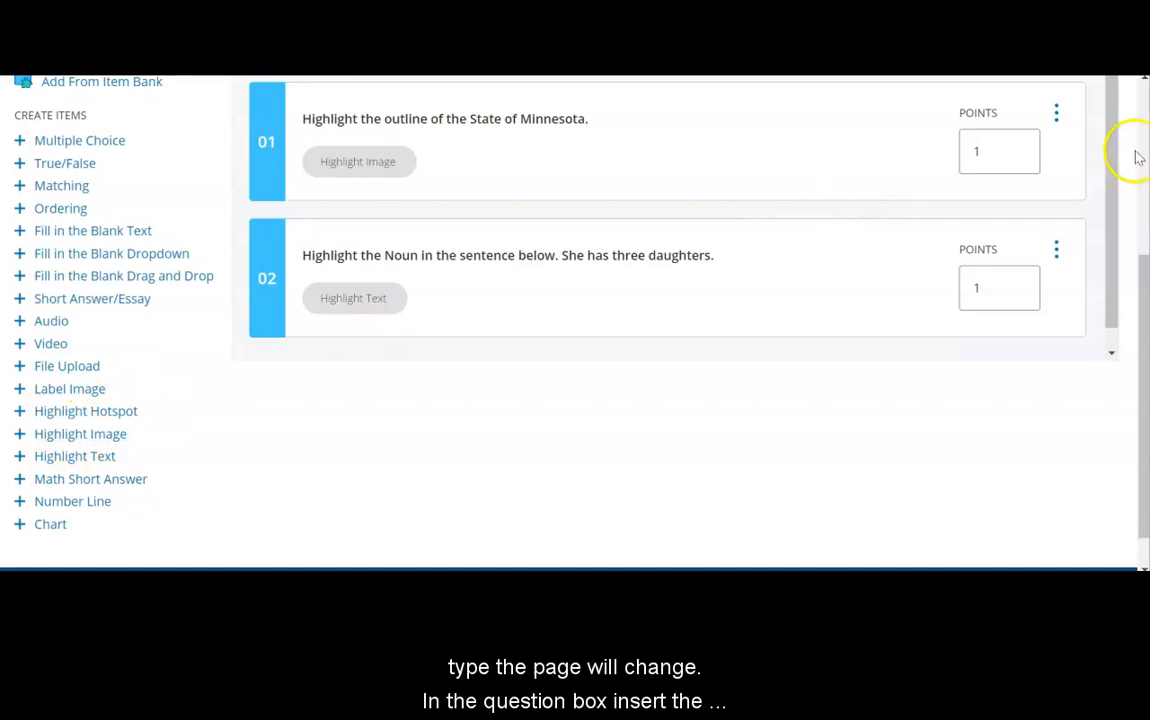
- Open the Highlight Image question about the outline of Minnesota for editing and review its question text
click(1052, 112)
click(1013, 148)
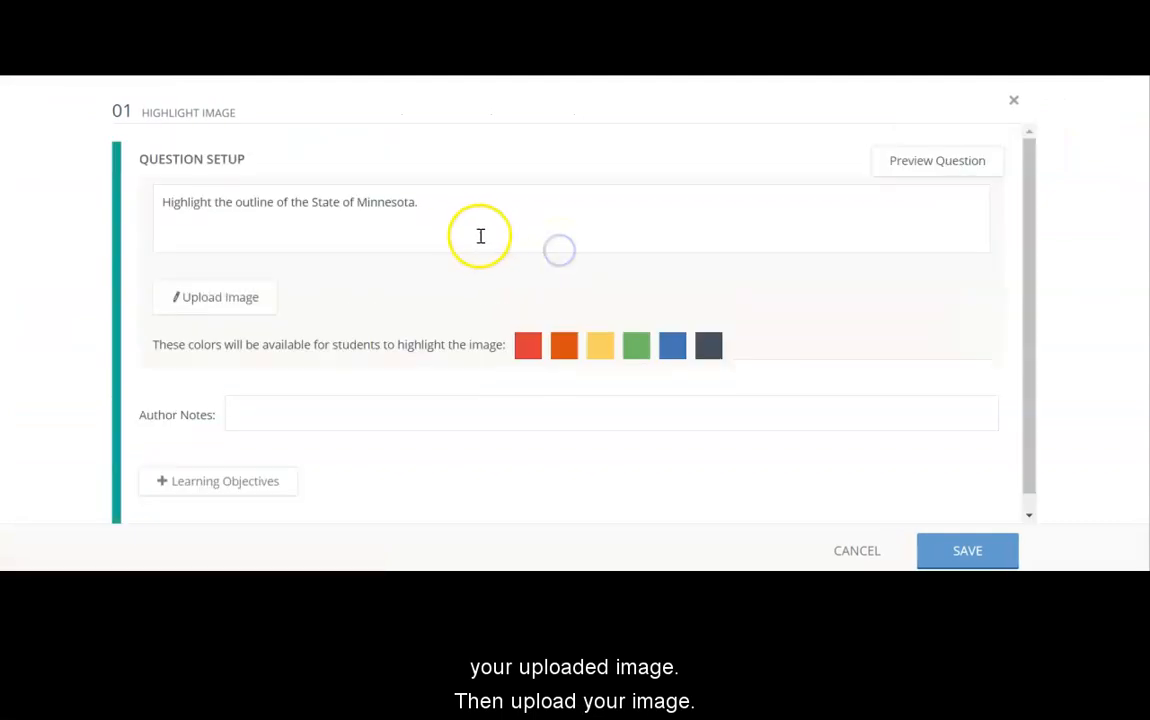
click(422, 202)
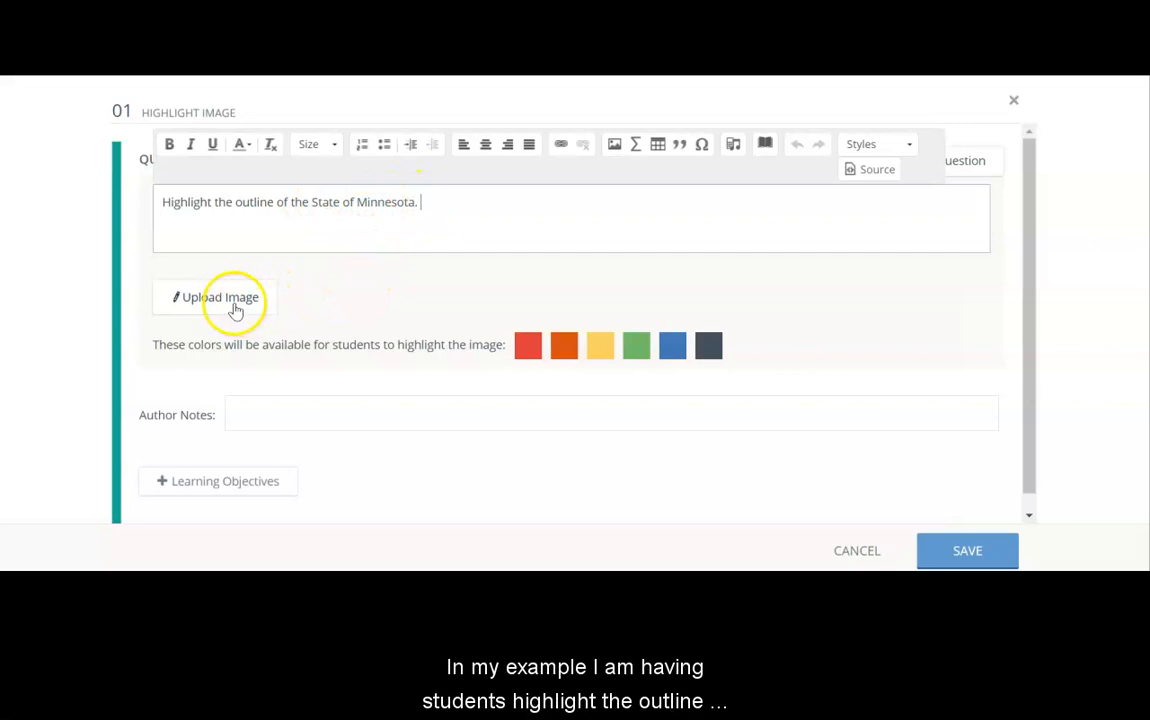
drag(441, 208, 162, 211)
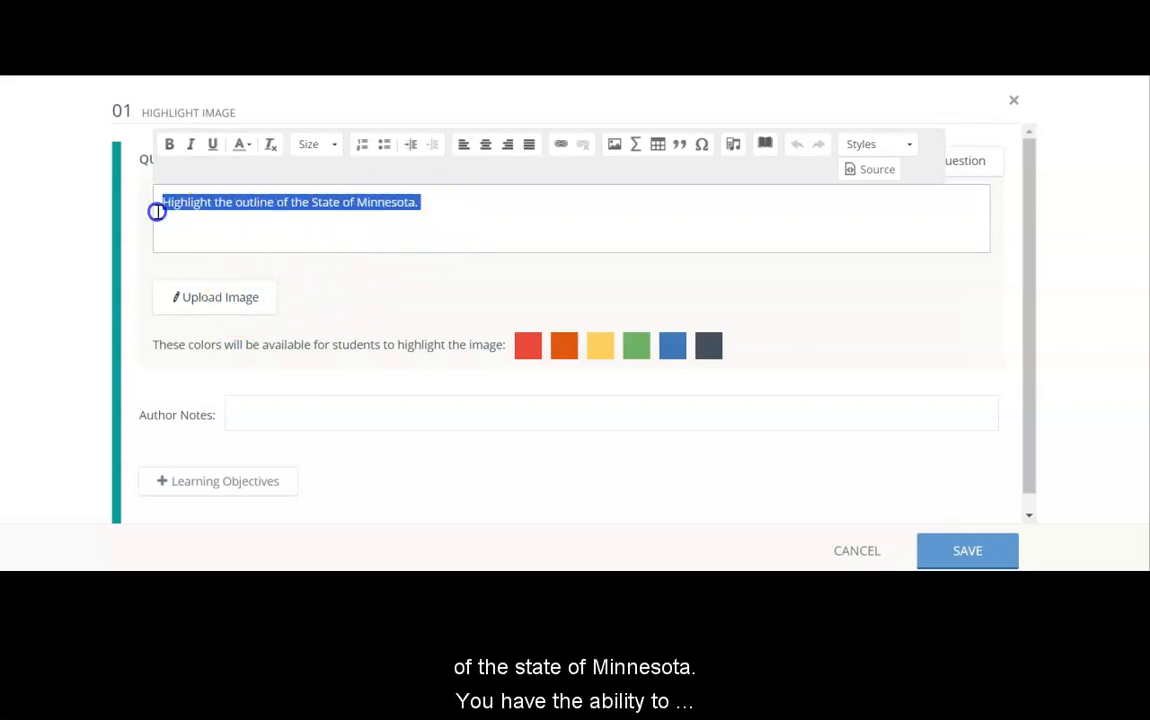
click(210, 227)
- Preview the Highlight Image question, check the rest of its setup, and save it
drag(1029, 205, 1034, 146)
click(1029, 215)
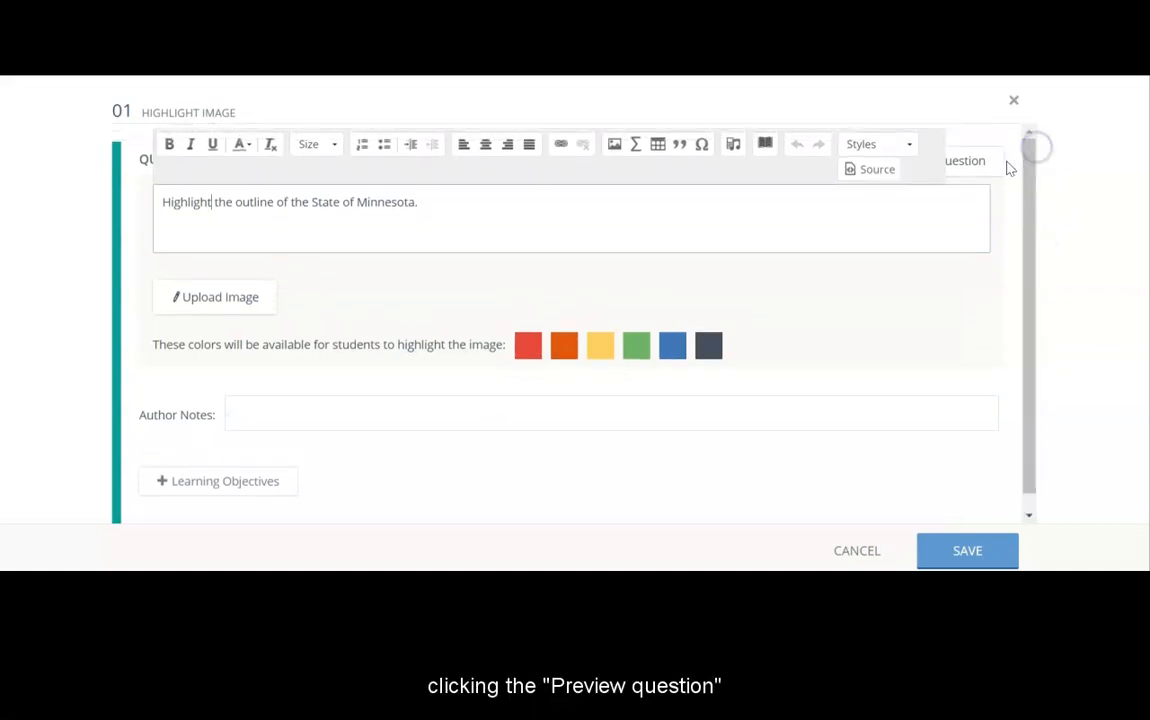
click(972, 163)
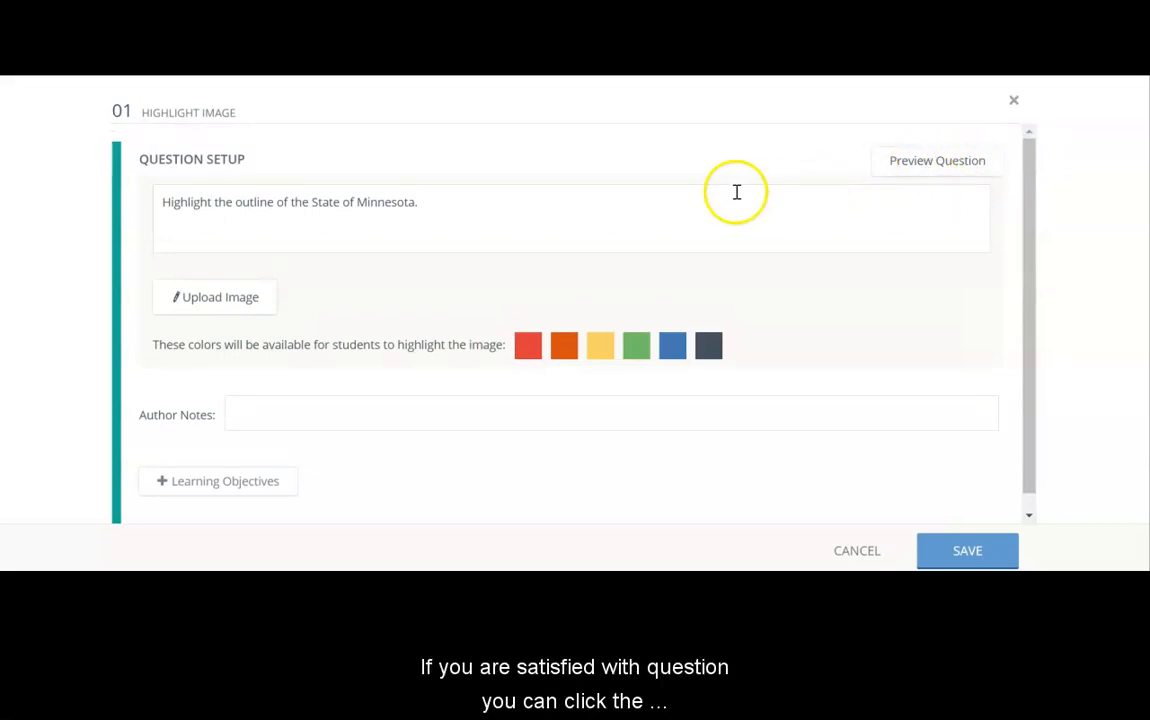
drag(1024, 185, 1030, 262)
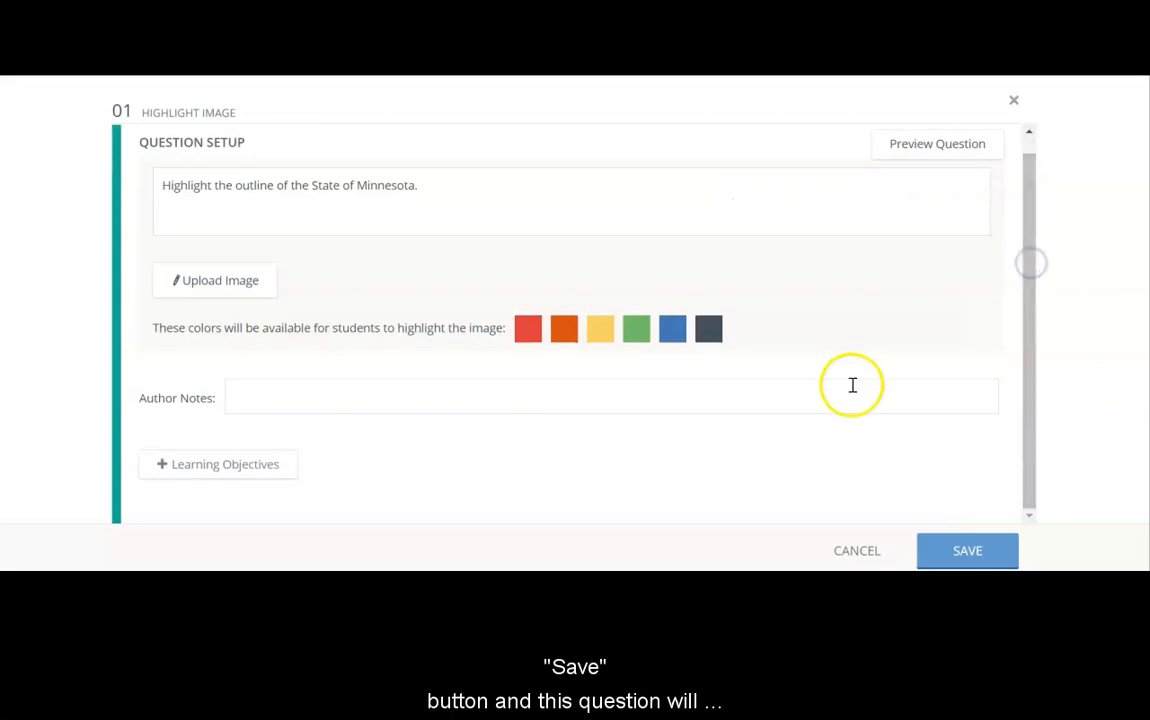
click(941, 558)
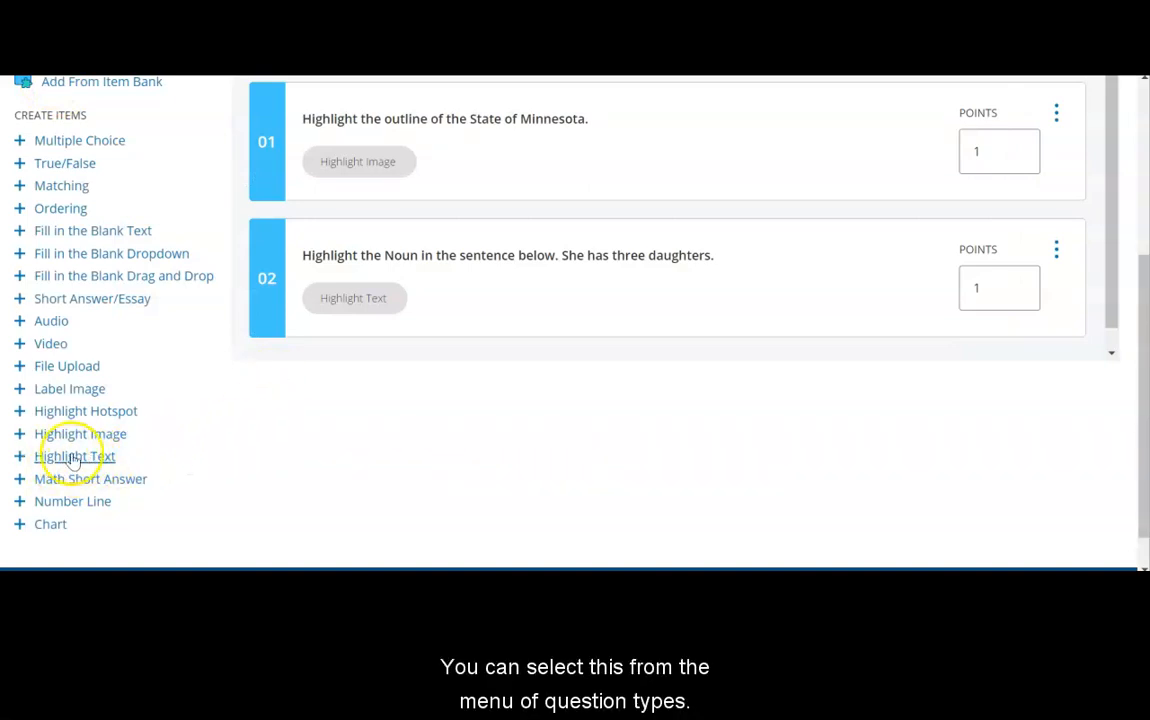
- Open the Highlight Text question about the noun for editing and review its question text
click(1056, 249)
click(948, 284)
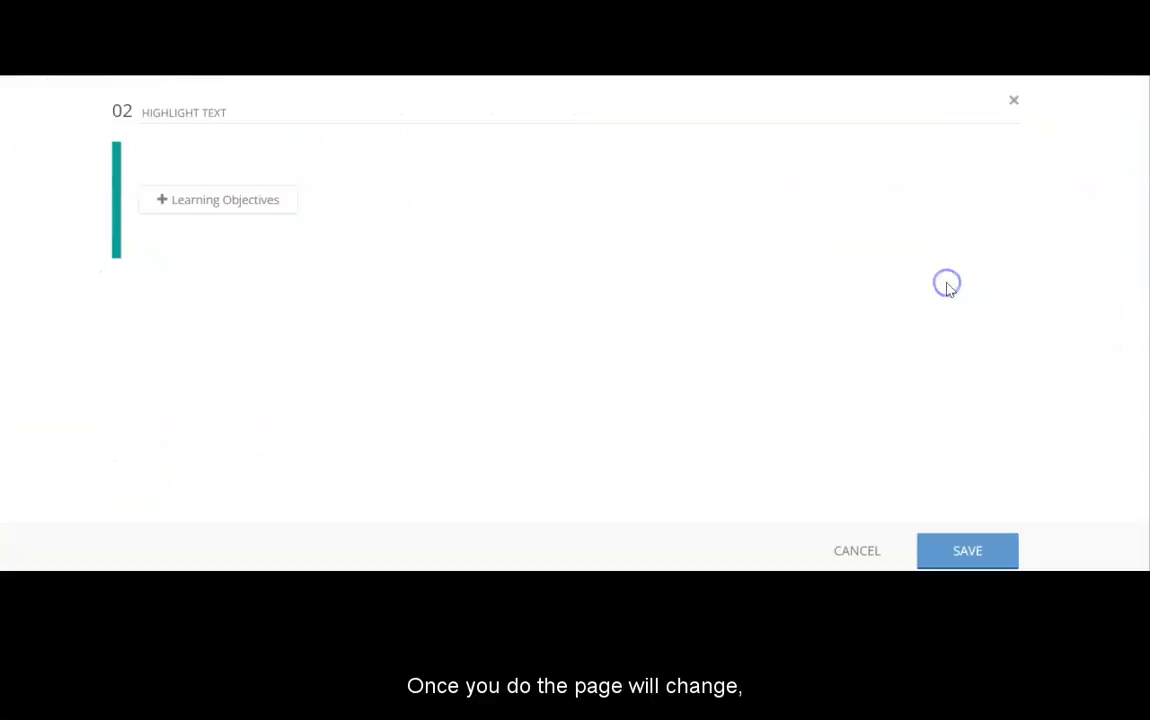
drag(357, 270, 199, 245)
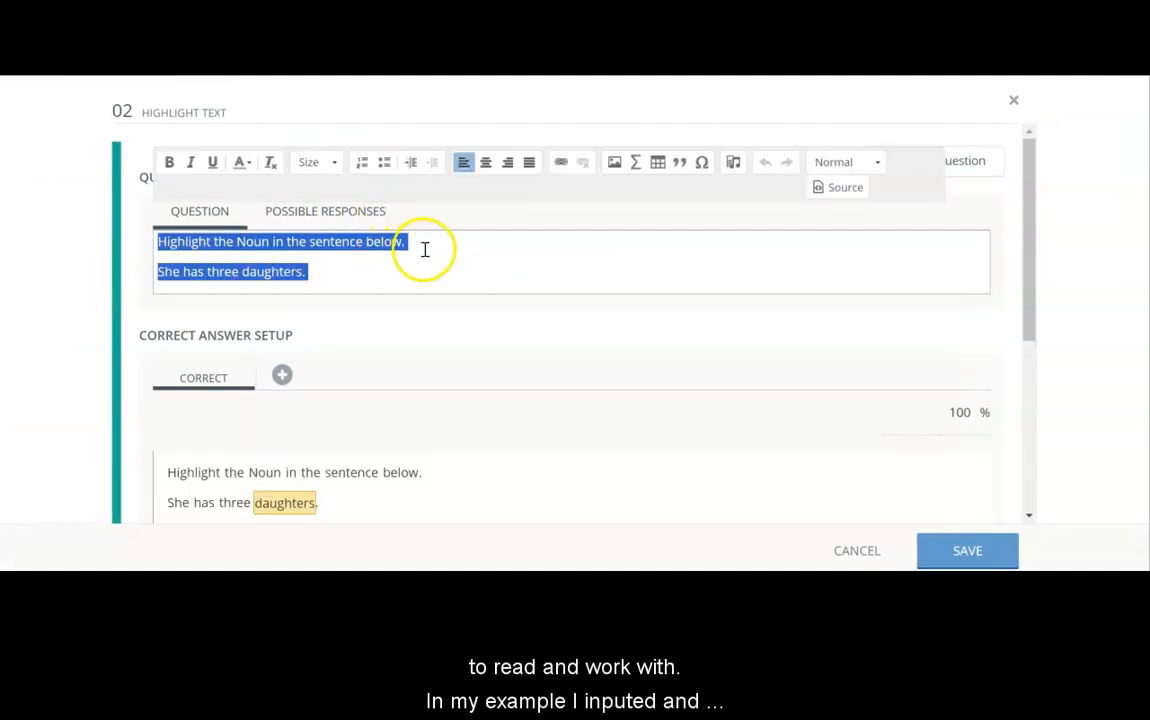
click(424, 249)
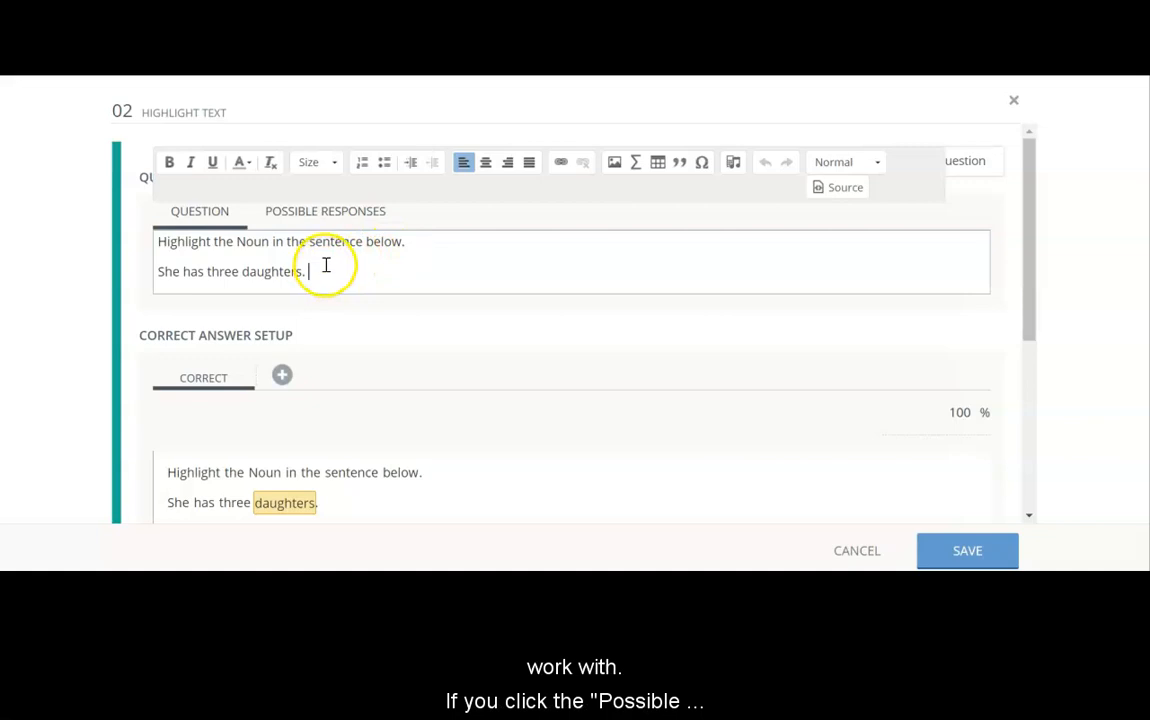
- Compare the Highlight Text question's wording with the possible responses that students can highlight
click(322, 211)
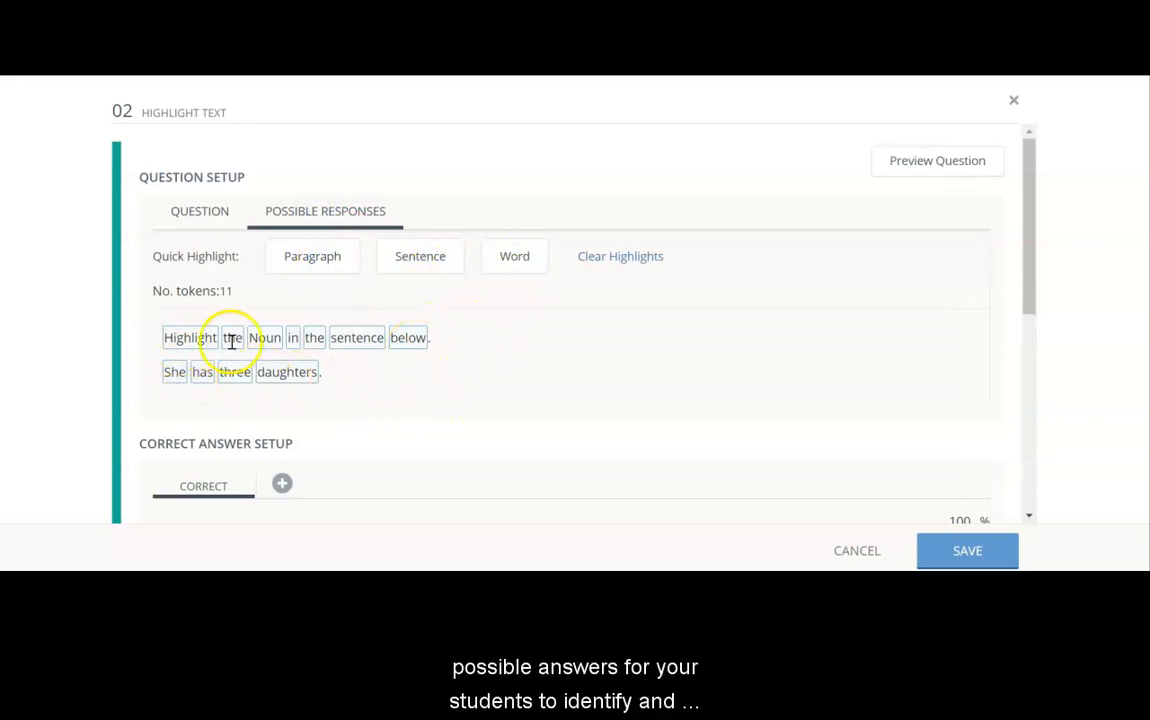
click(205, 215)
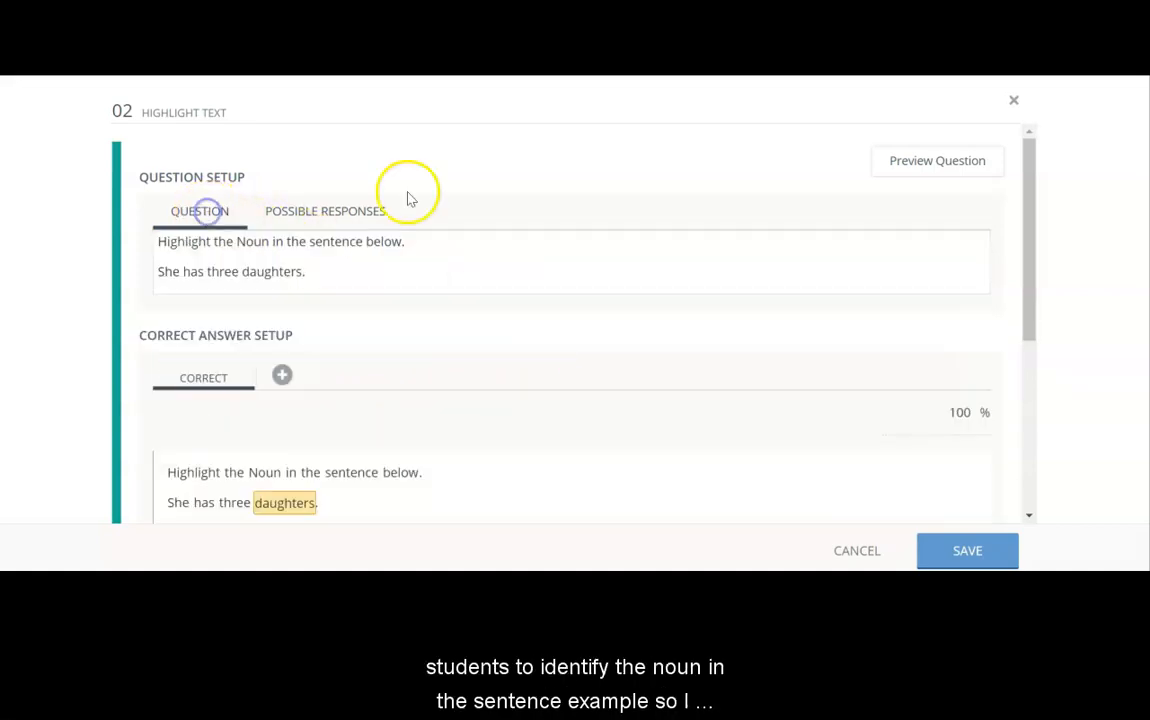
drag(1028, 243, 1032, 262)
click(355, 172)
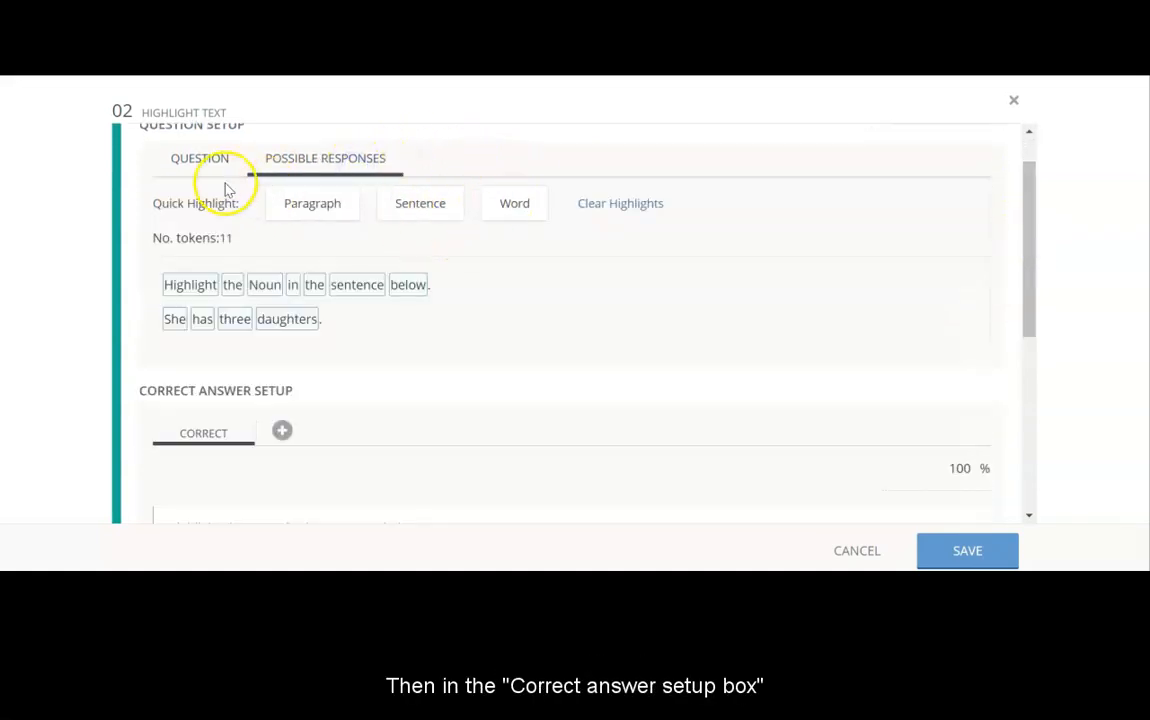
click(197, 160)
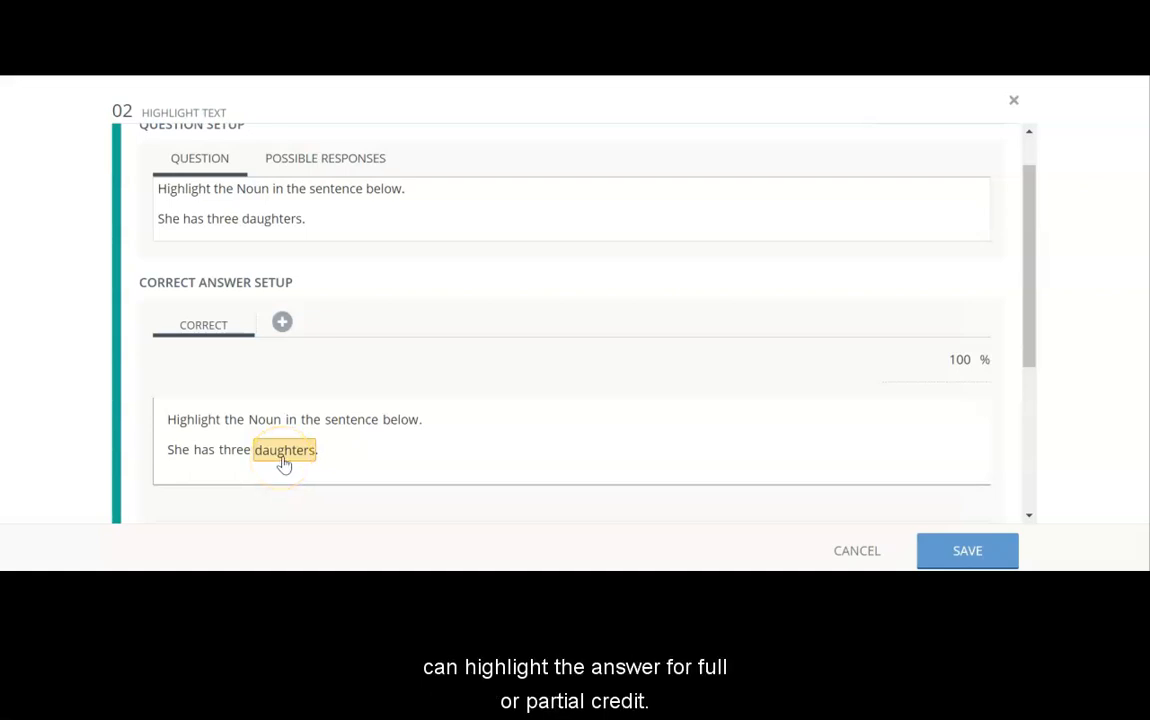
- Check the Highlight Text question's correct answer and scoring settings, and save the question
drag(1027, 236, 1027, 336)
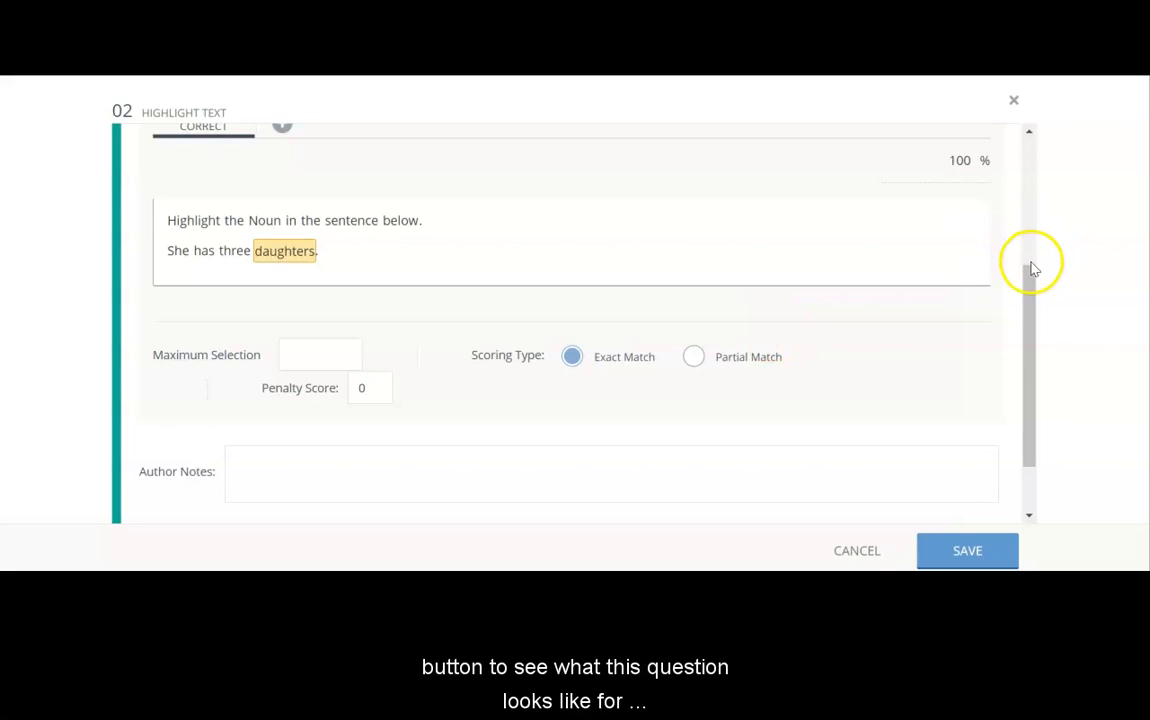
drag(1033, 275, 1027, 95)
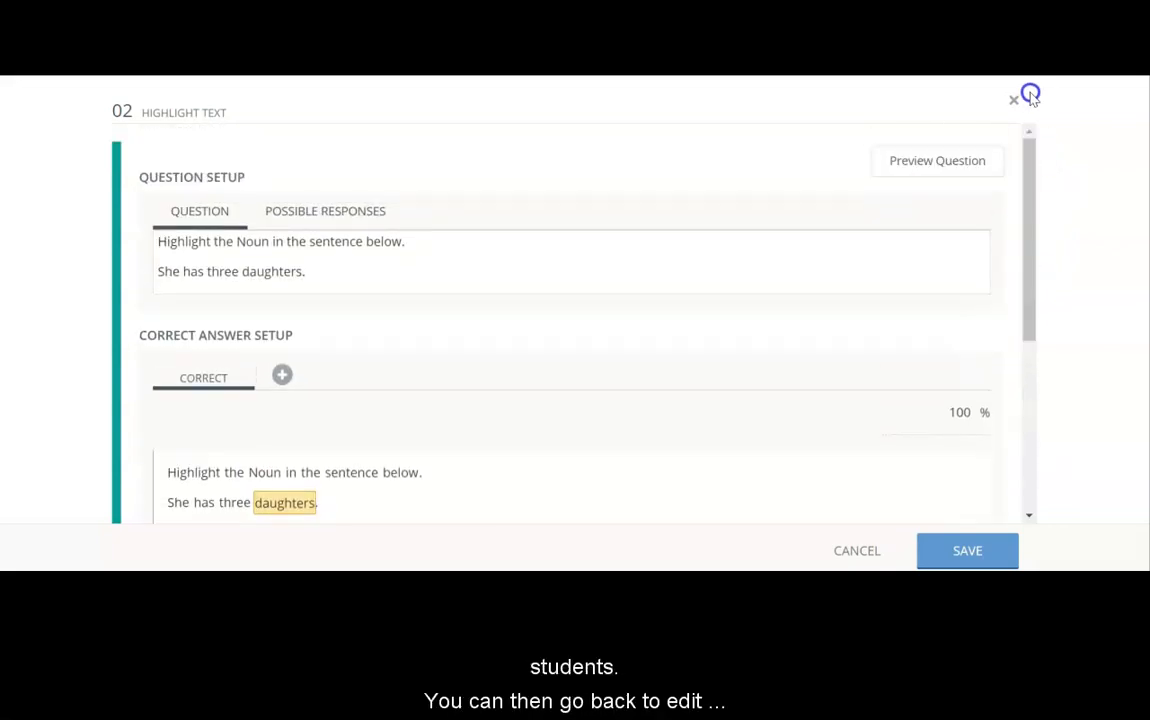
drag(1029, 164, 1050, 308)
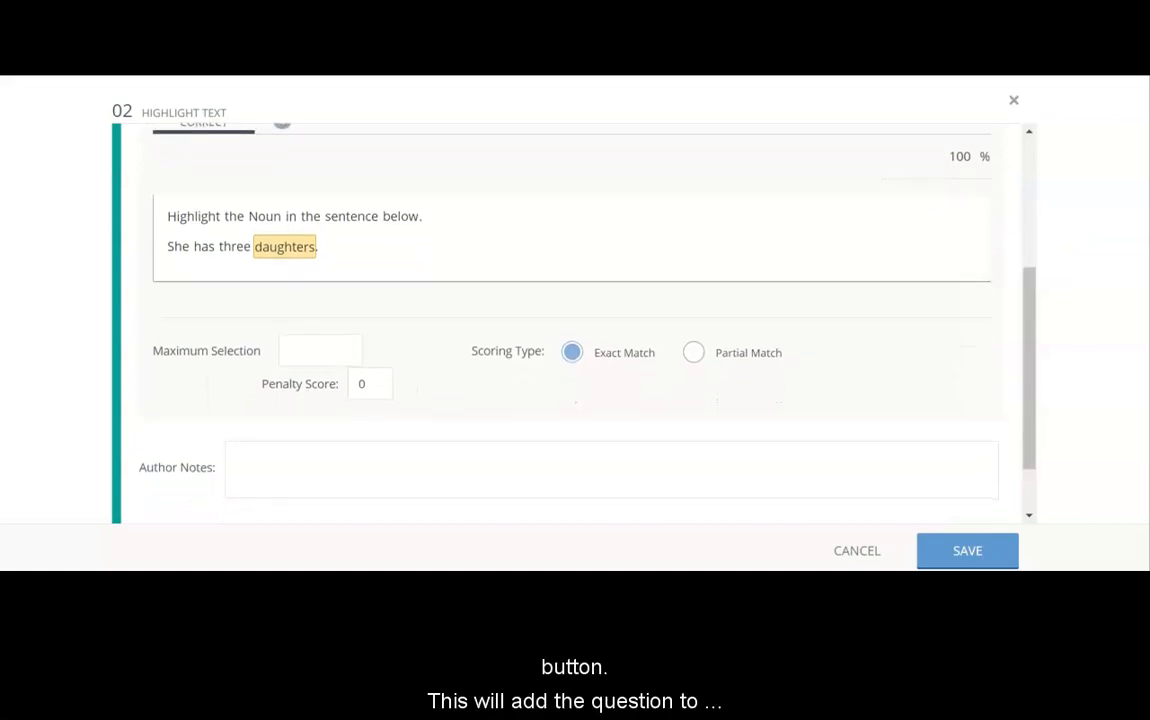
click(945, 565)
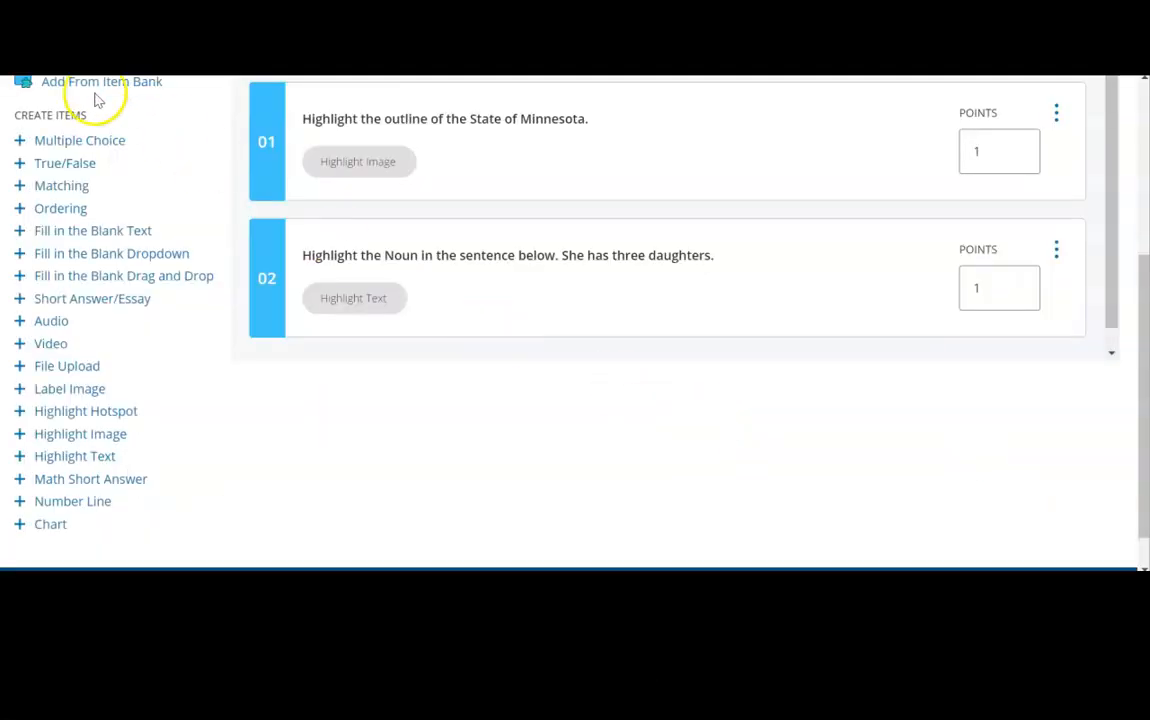
scroll(115, 108, up, 3)
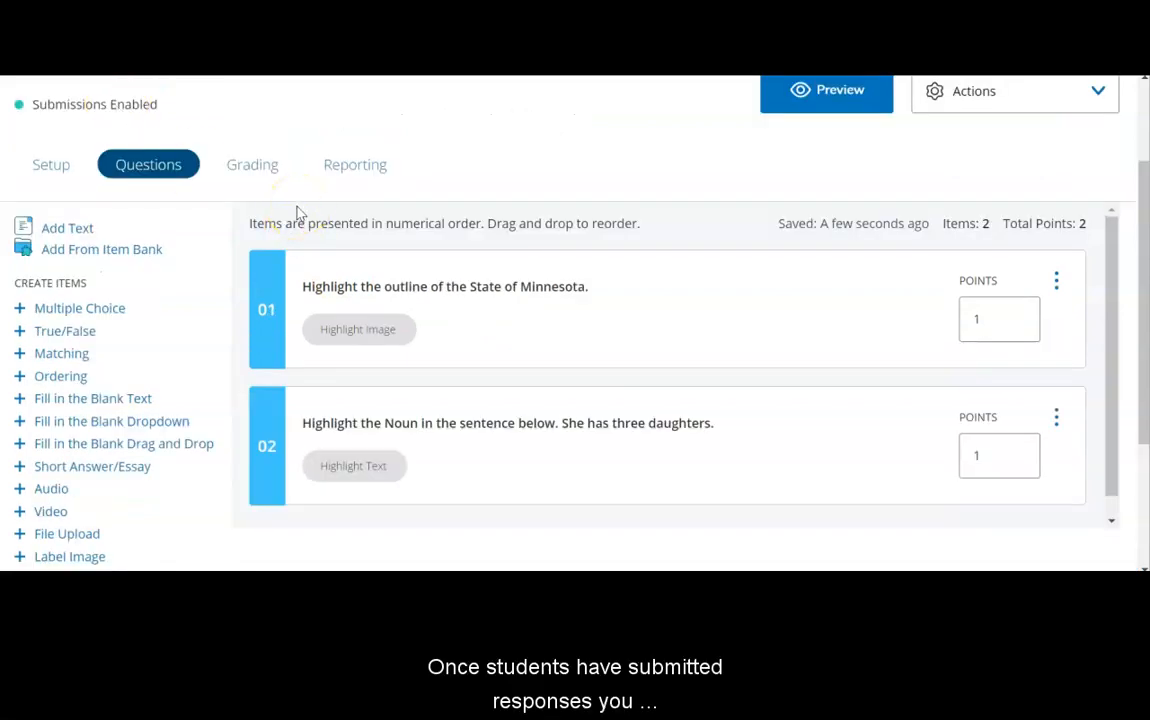
- Open the assessment's grading area and compare the submission views by student and by question
click(253, 177)
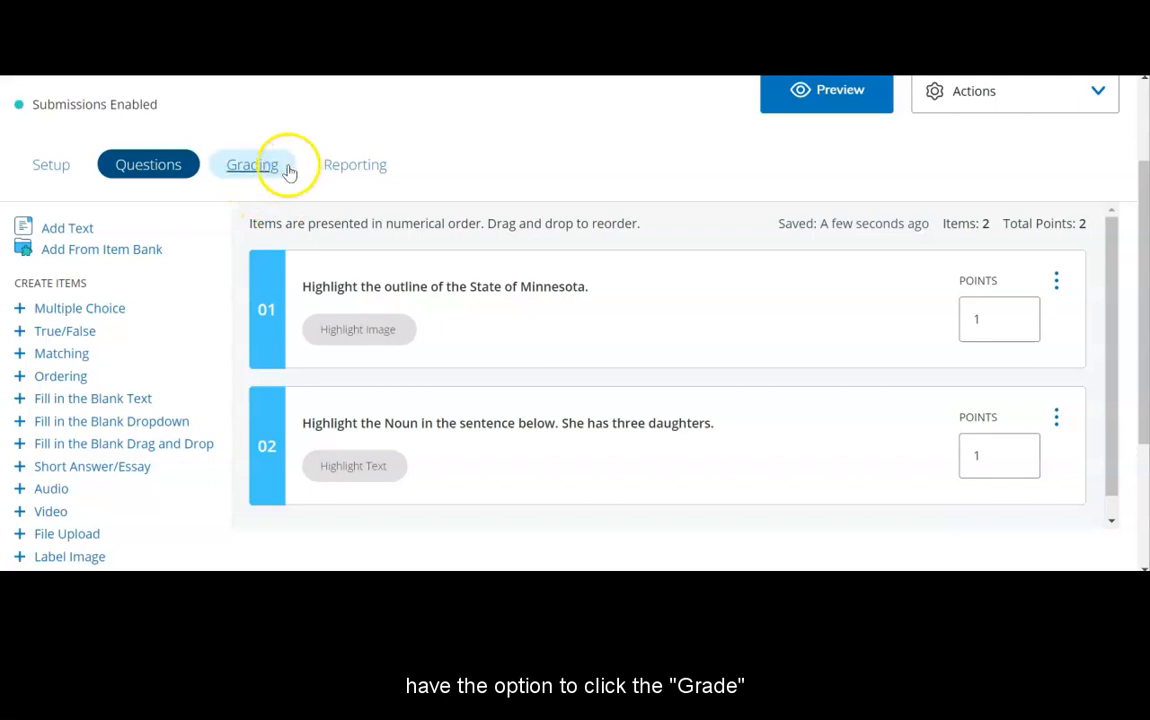
click(270, 172)
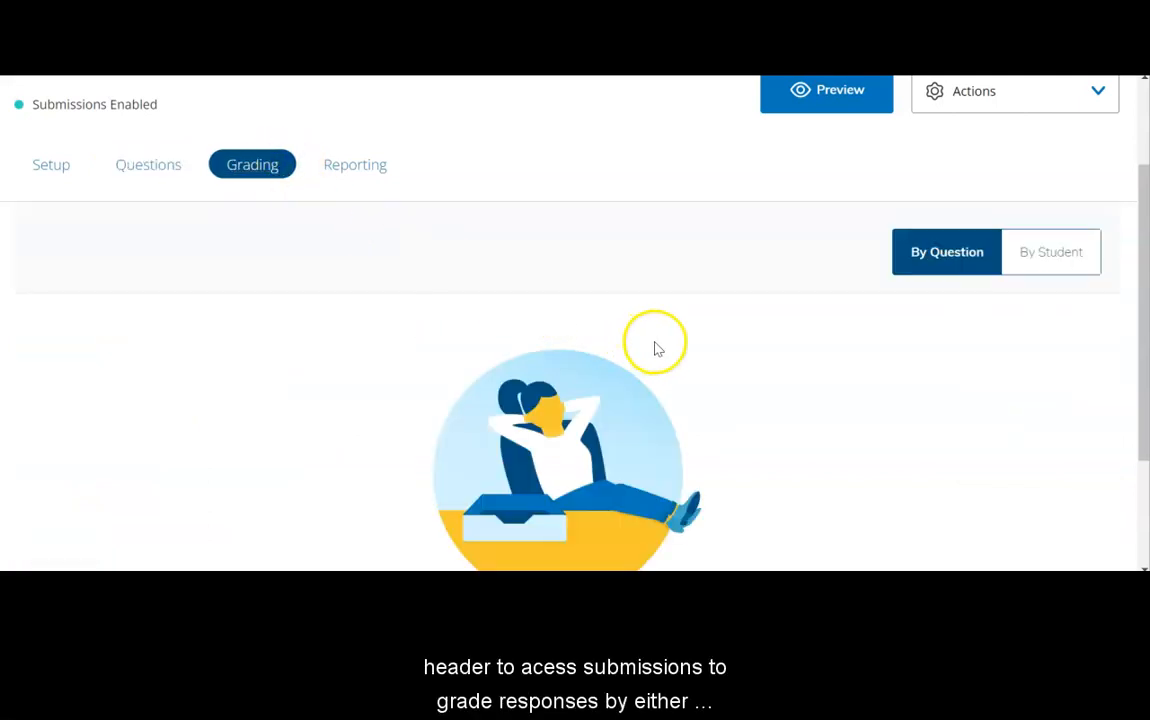
click(1050, 257)
click(958, 258)
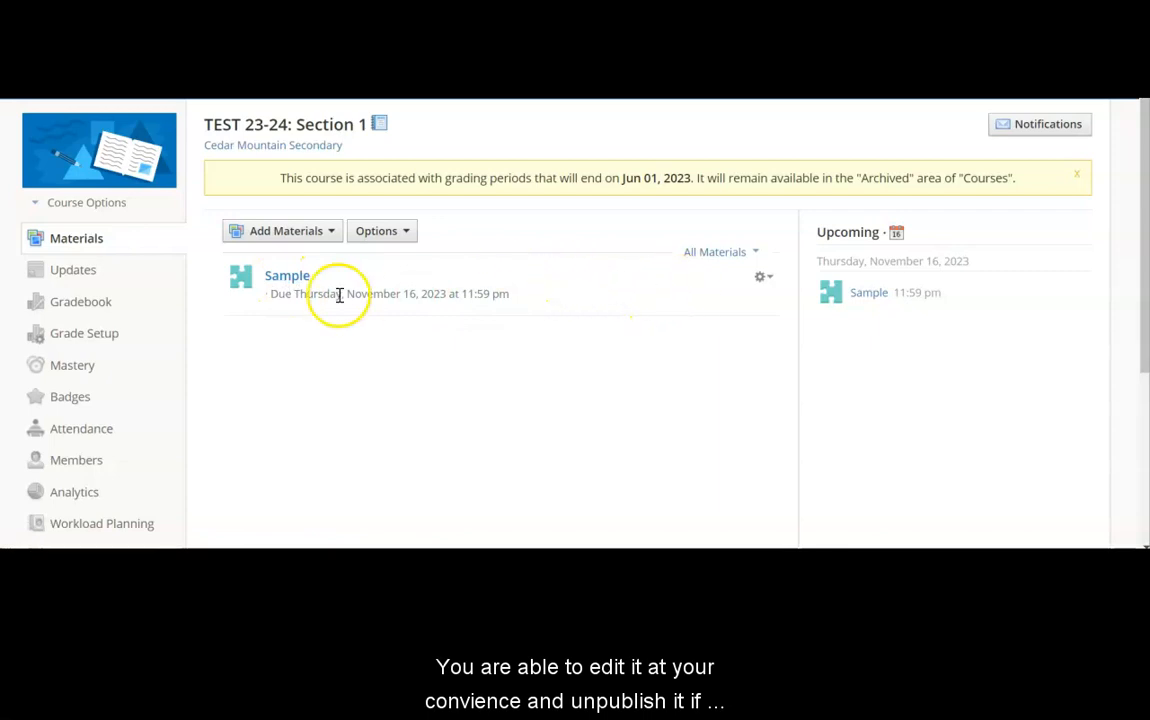
- Review the management options available for the Sample assessment in the course materials, such as Edit and Unpublish, without applying any
click(760, 278)
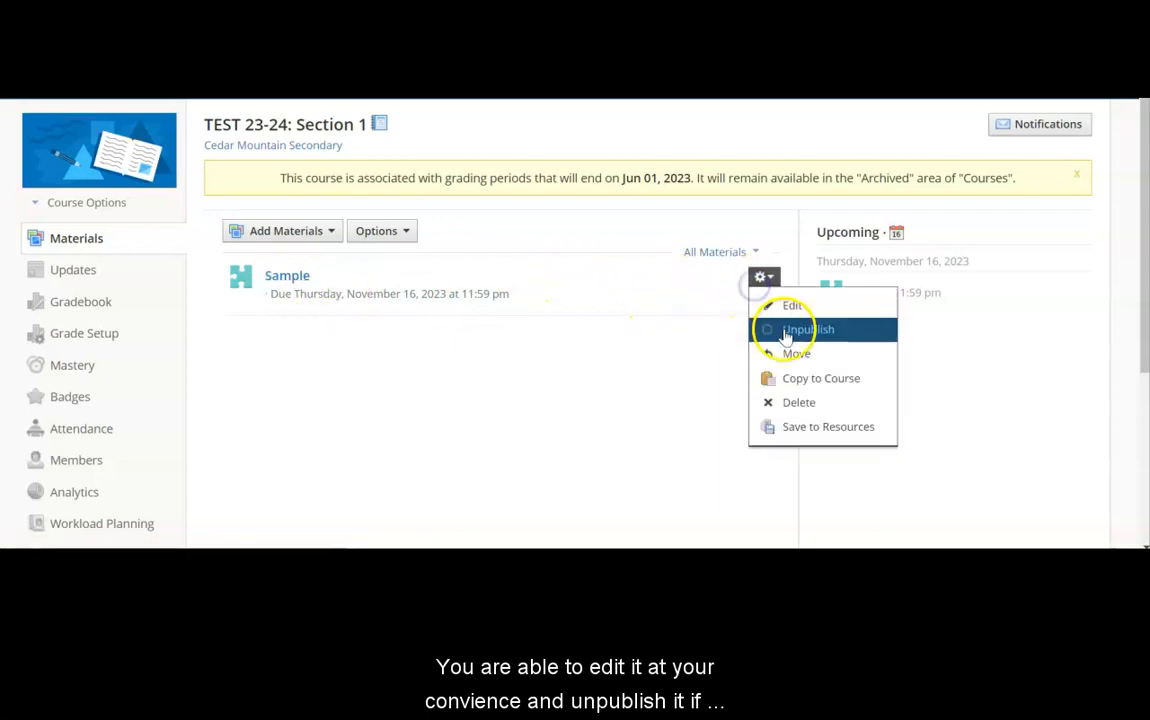
click(627, 362)
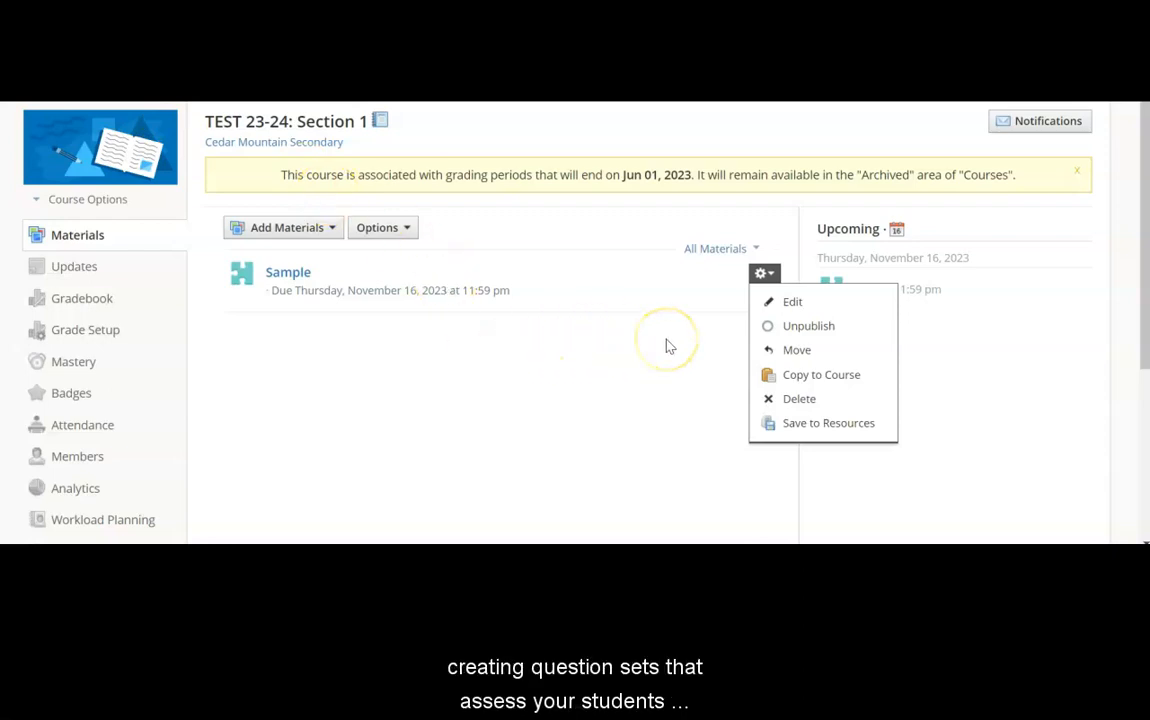
click(756, 278)
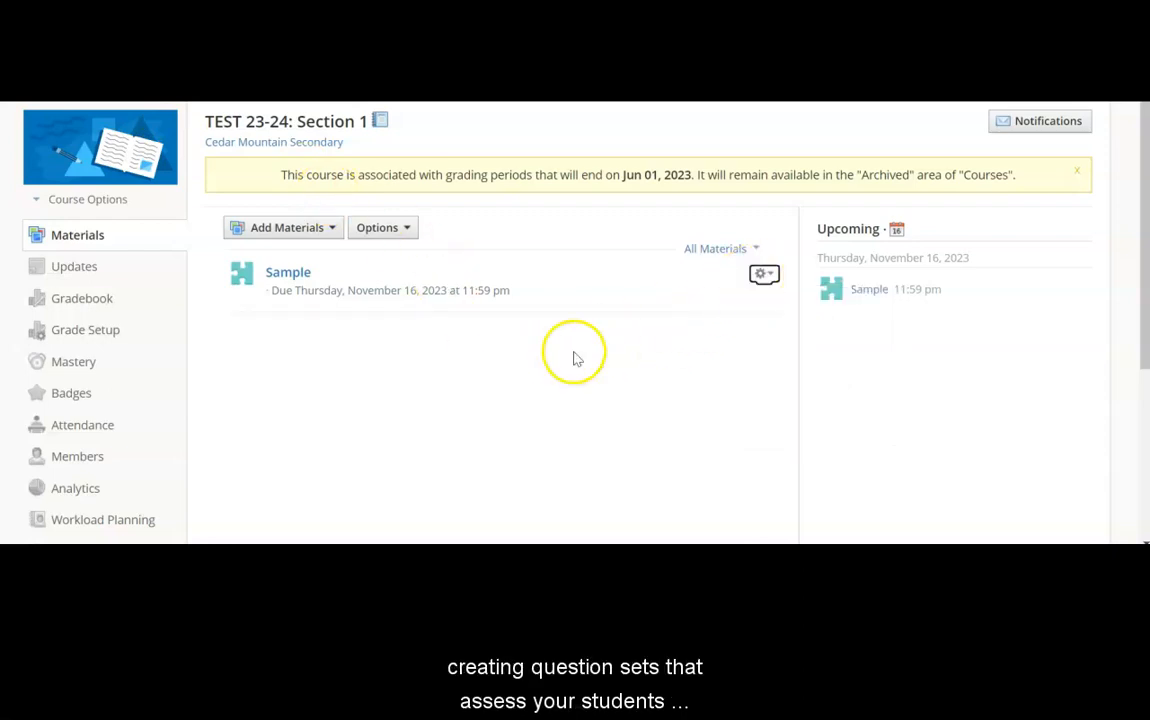